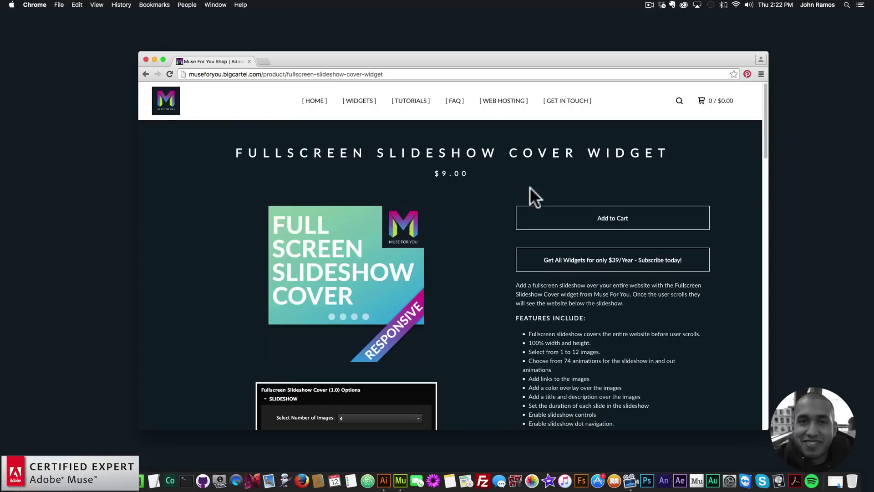
- Read through the Fullscreen Slideshow Cover Widget's description and features list down to its preview links
scroll(519, 317, down, 1)
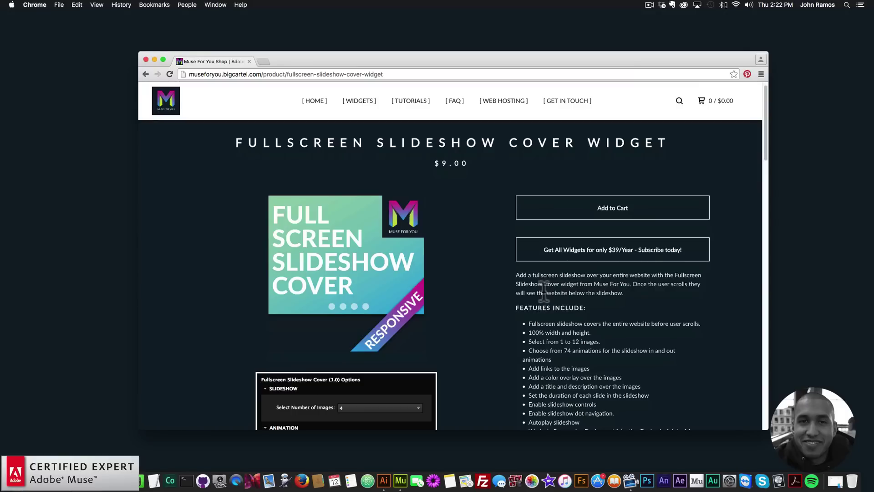
scroll(533, 303, down, 1)
scroll(529, 310, down, 2)
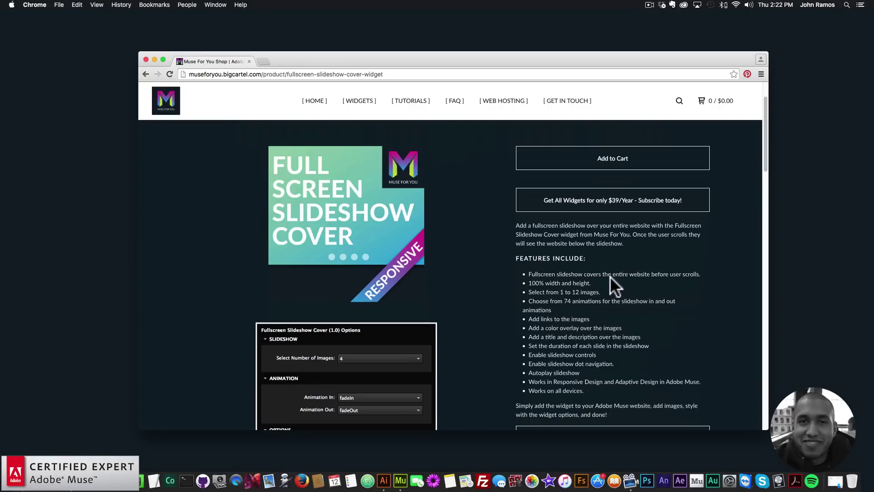
scroll(610, 275, down, 1)
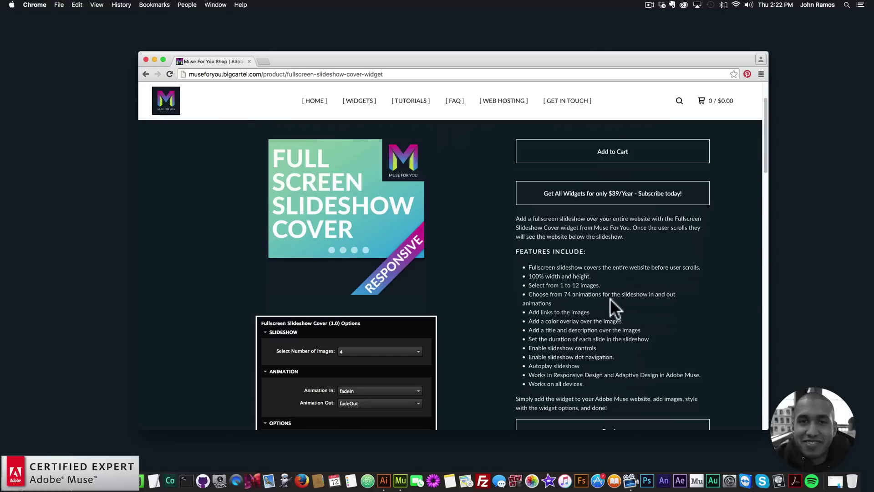
scroll(610, 296, down, 1)
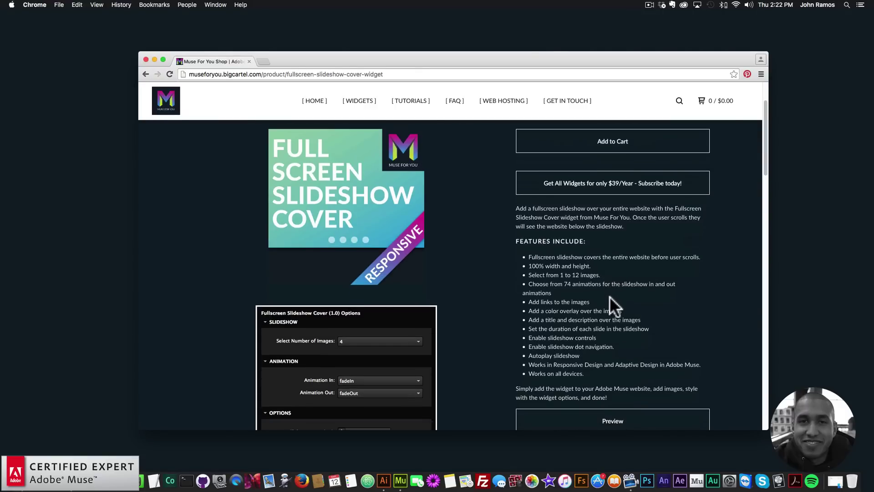
scroll(610, 296, down, 1)
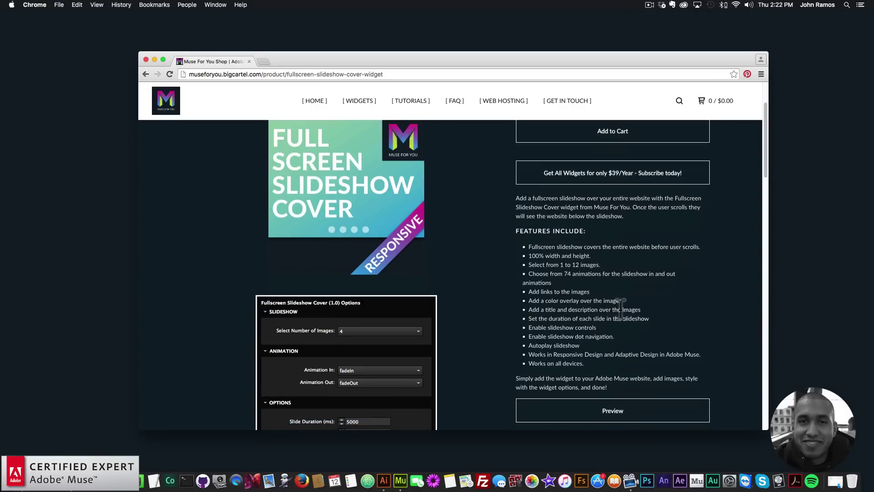
scroll(628, 310, down, 1)
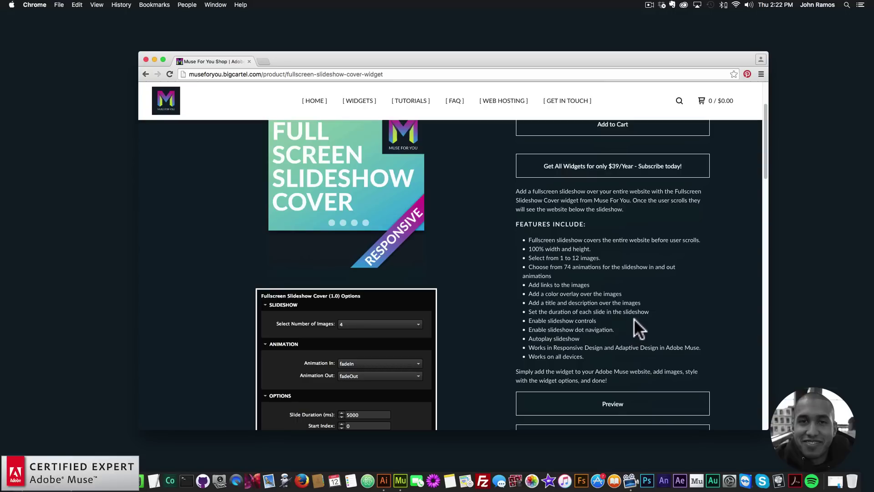
scroll(633, 319, down, 1)
scroll(632, 319, down, 3)
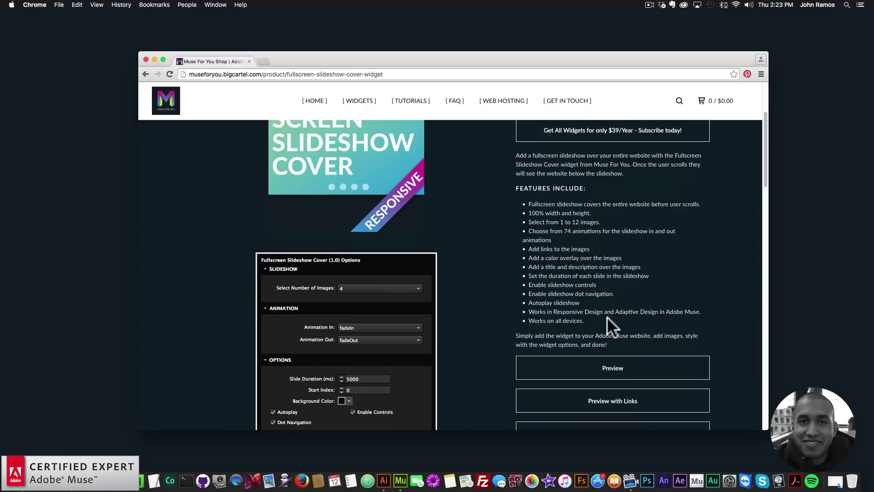
scroll(605, 316, down, 2)
scroll(412, 250, down, 9)
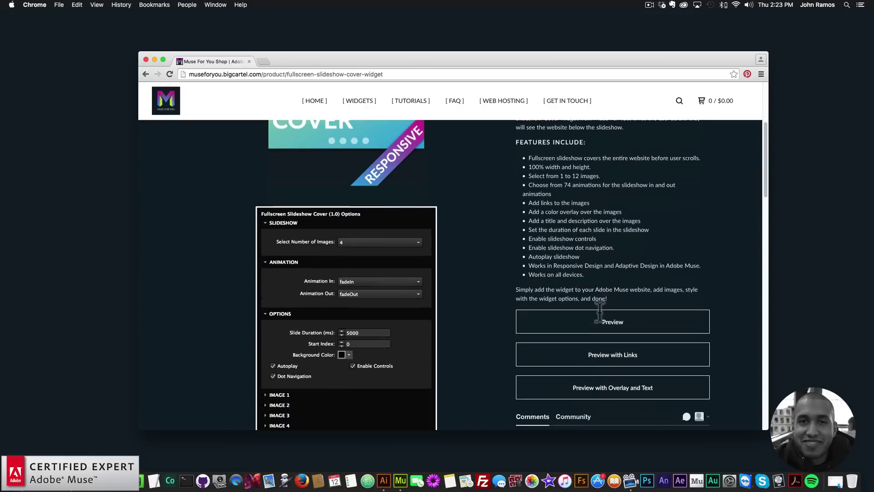
- Examine the option panel images for the widget's standard, links and overlay versions on the product page
scroll(393, 261, down, 20)
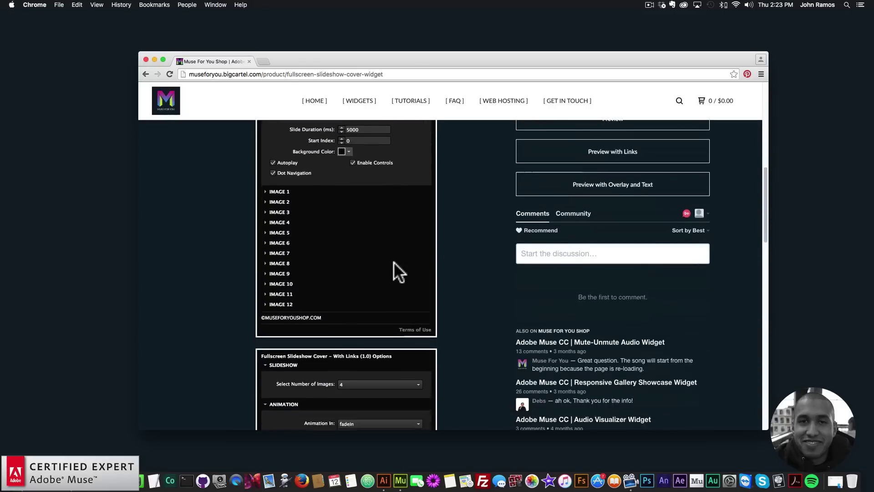
scroll(394, 261, down, 8)
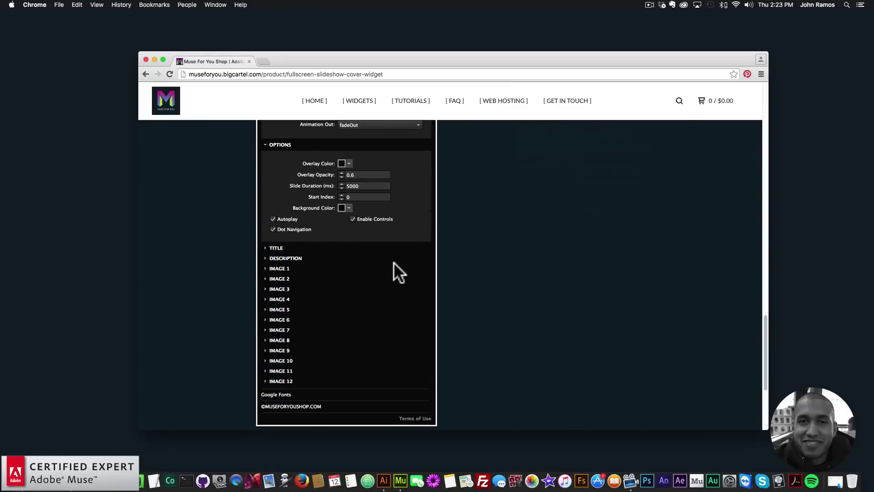
scroll(393, 259, up, 20)
scroll(394, 258, up, 12)
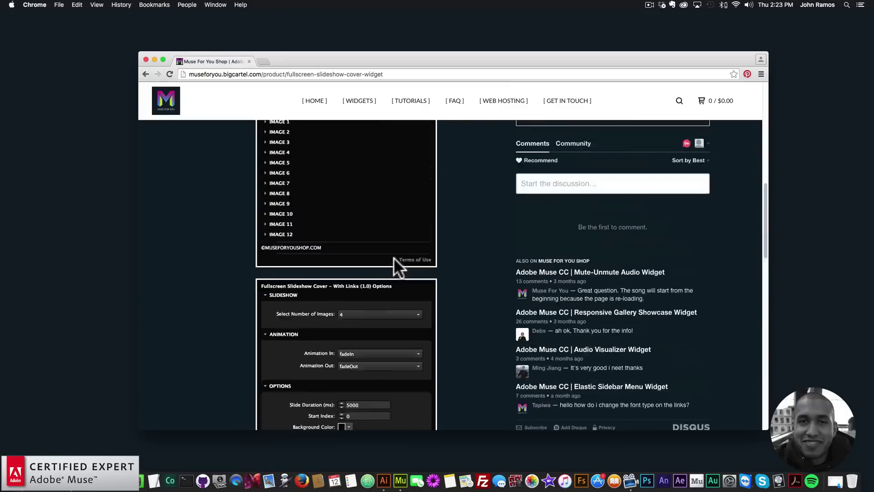
scroll(394, 257, up, 12)
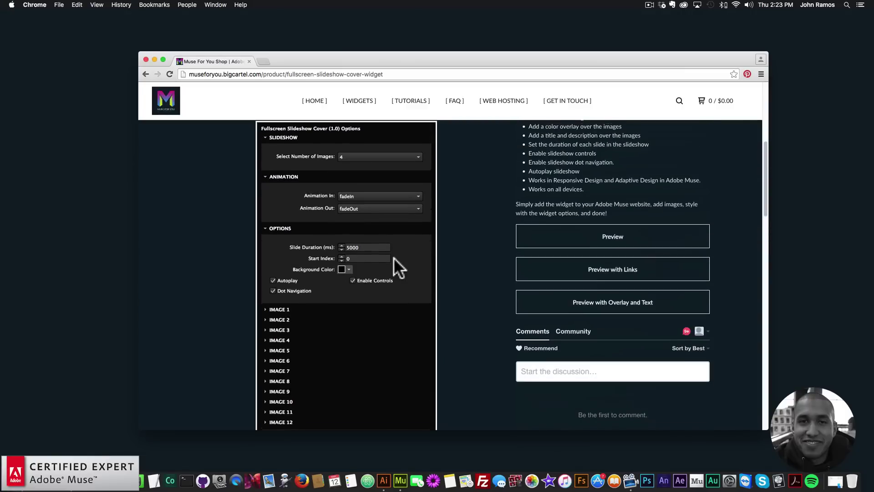
- Open the widget's basic preview and step through its slides forward and backward with the arrow controls
scroll(495, 268, down, 7)
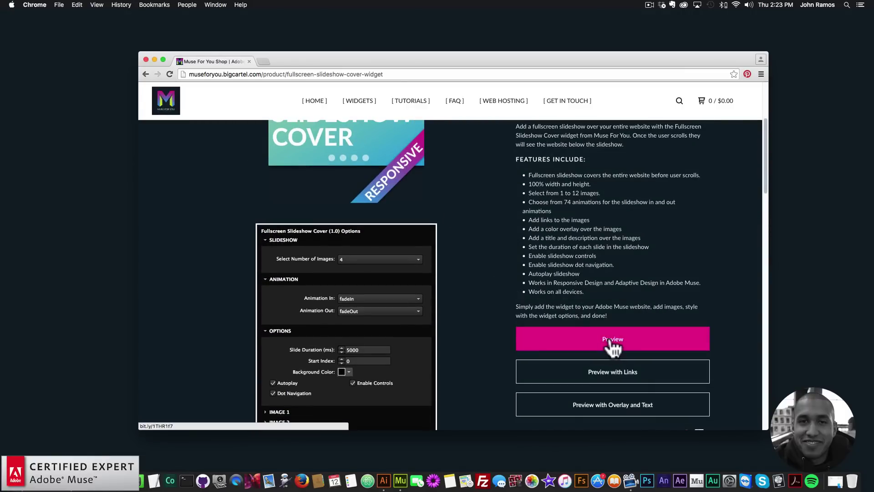
click(613, 348)
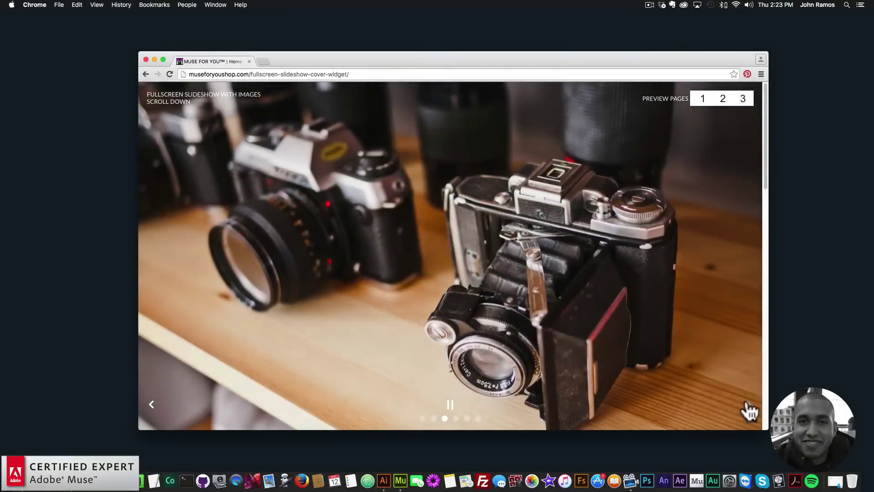
click(747, 412)
click(748, 417)
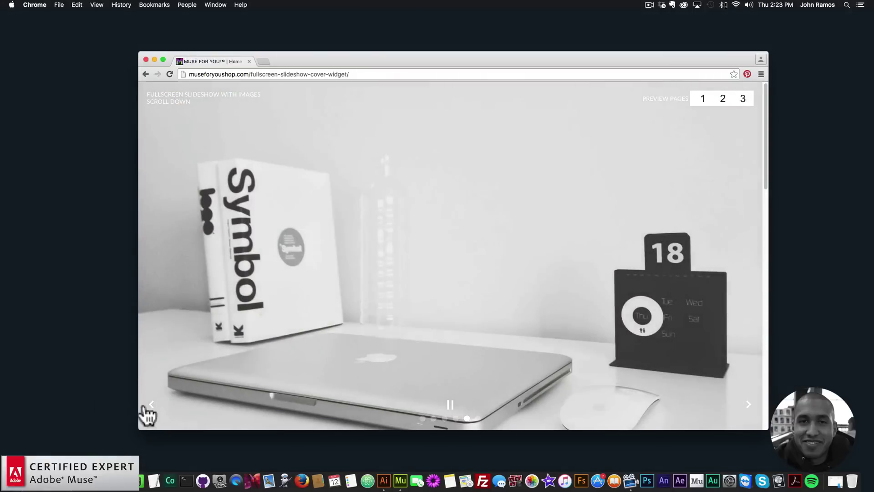
click(150, 412)
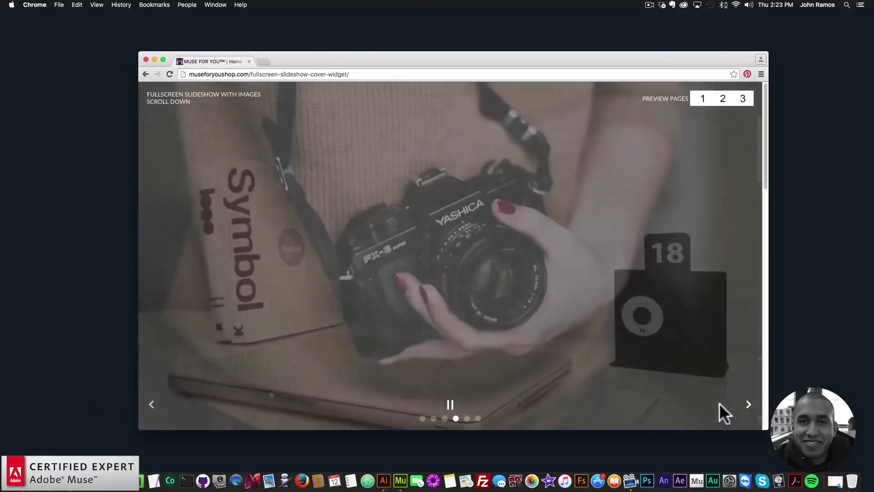
click(749, 412)
click(749, 412)
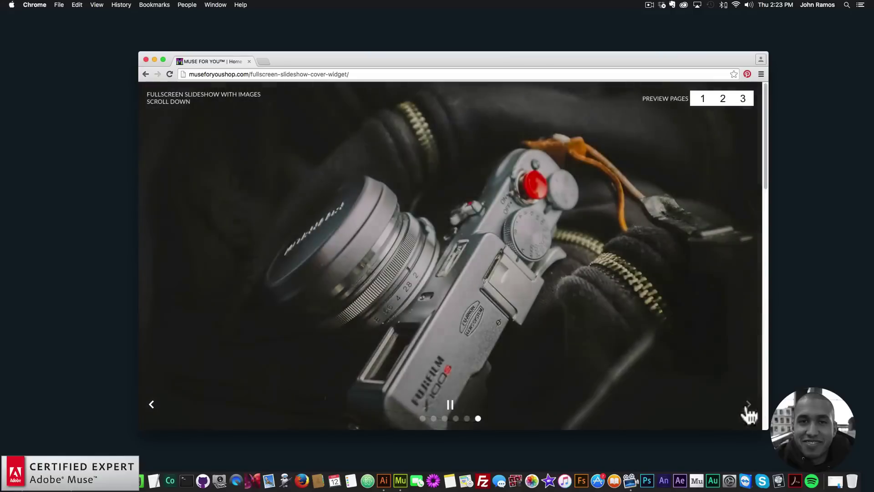
- Use the slideshow's dot navigation to show the third, first, fifth and sixth slides
click(445, 418)
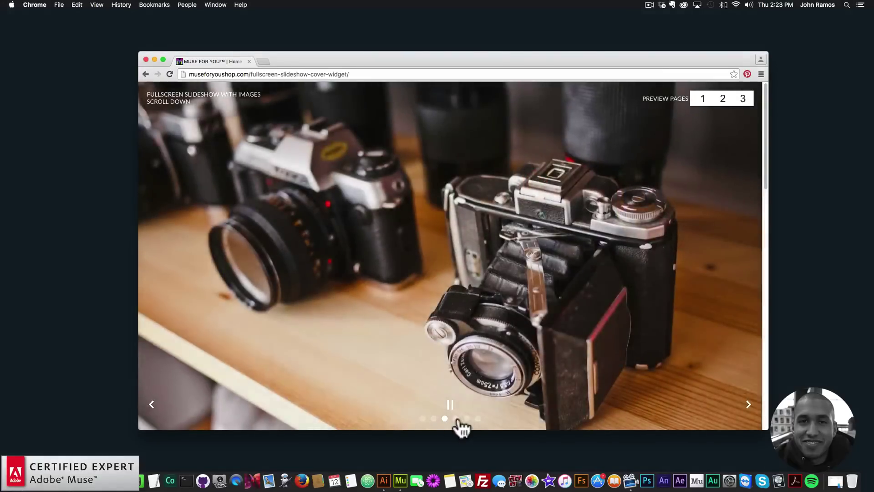
click(423, 418)
click(467, 418)
click(478, 418)
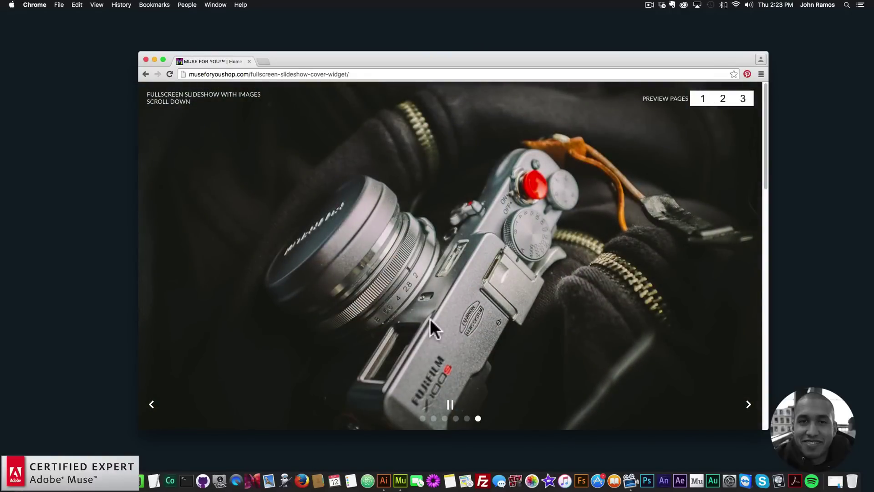
- View the placeholder content beneath the fullscreen slideshow and return to the start of the page
scroll(430, 320, down, 10)
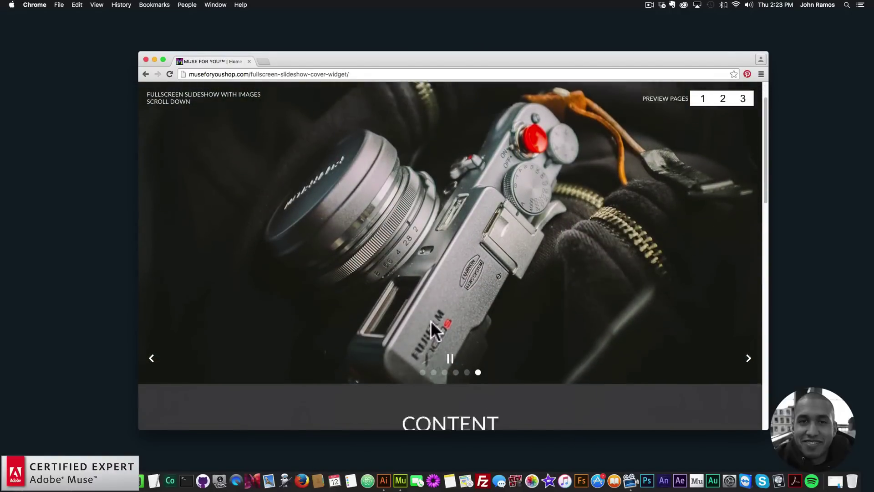
scroll(431, 321, down, 3)
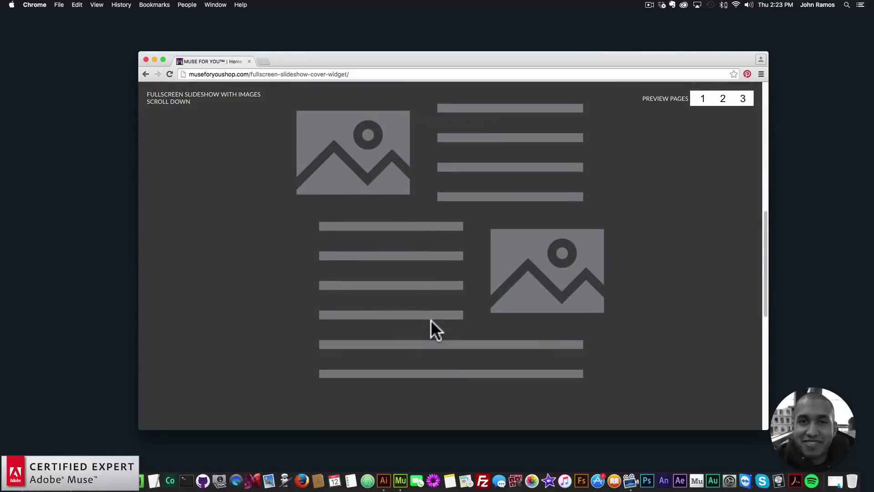
scroll(431, 319, down, 4)
scroll(430, 319, up, 10)
scroll(444, 250, up, 4)
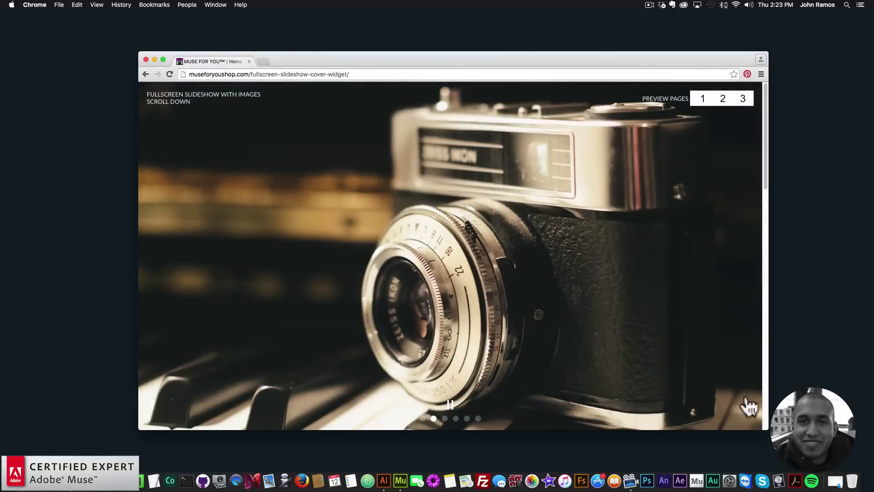
- Enlarge the browser window and check how the slideshow and the content beneath it adapt
drag(768, 428, 836, 455)
scroll(597, 311, down, 5)
scroll(596, 310, down, 3)
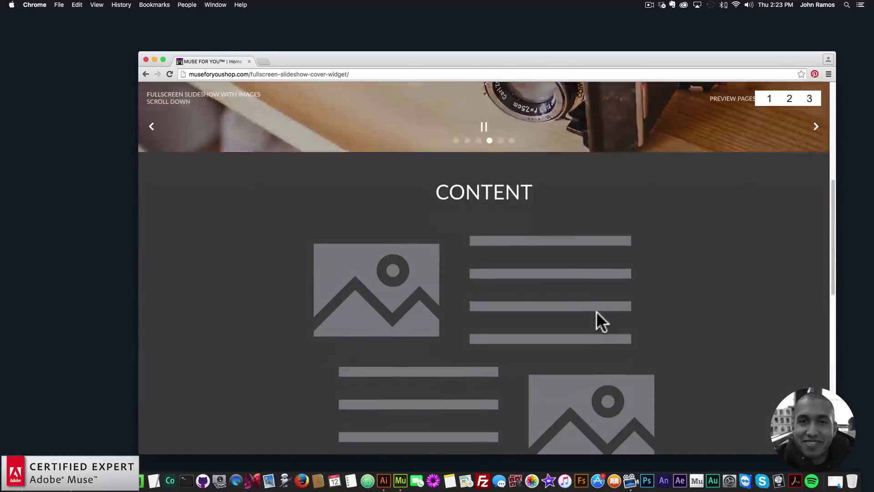
scroll(591, 306, up, 8)
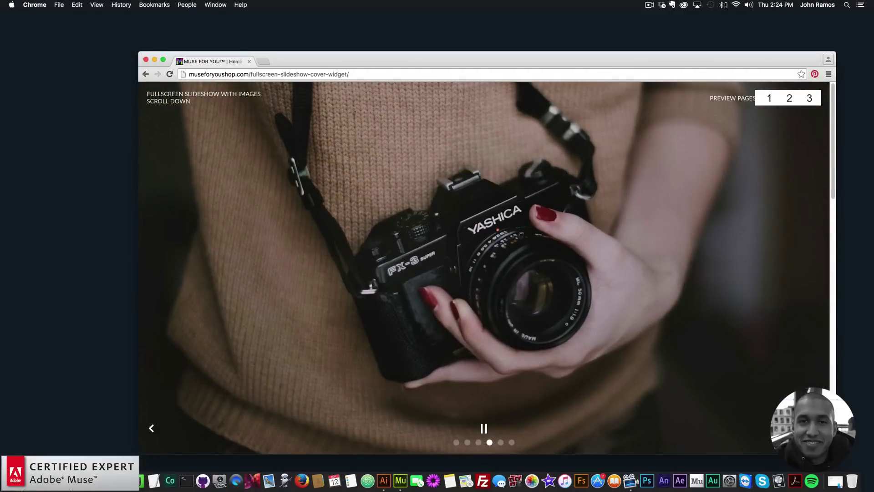
- Shrink the browser window, check the slideshow and content at that size, and enlarge the window again
drag(836, 454, 758, 404)
scroll(530, 353, down, 8)
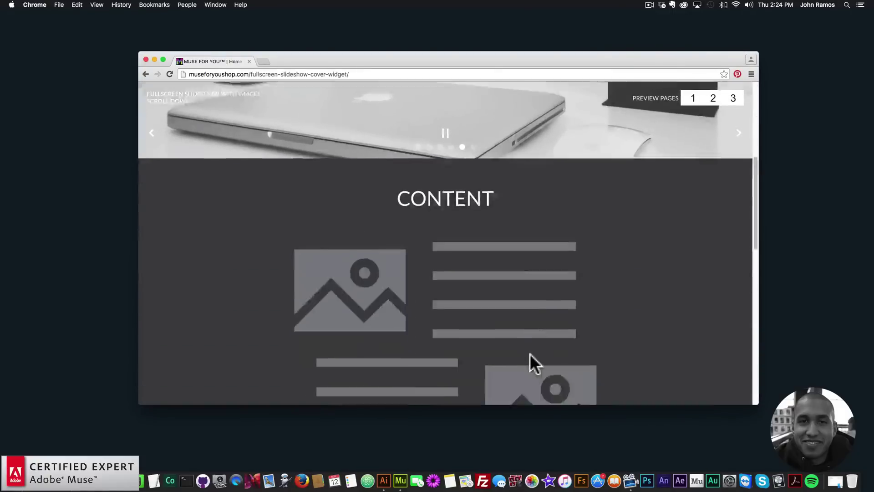
scroll(529, 354, up, 8)
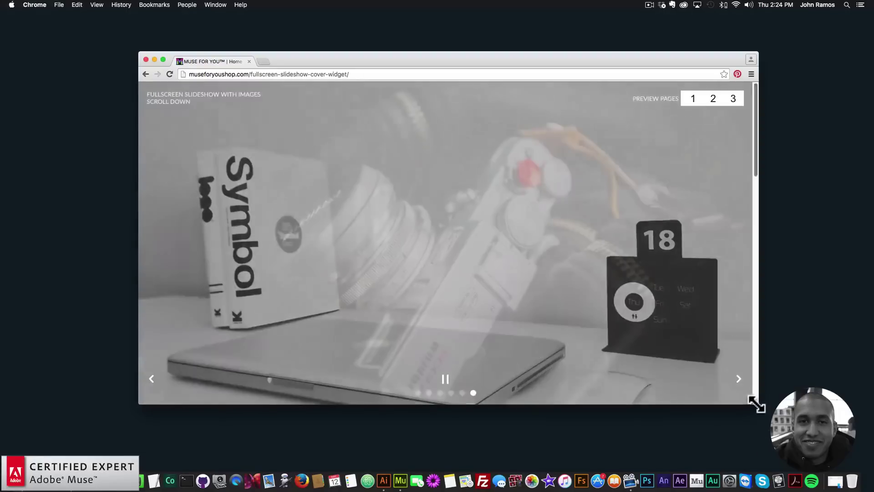
drag(756, 404, 807, 434)
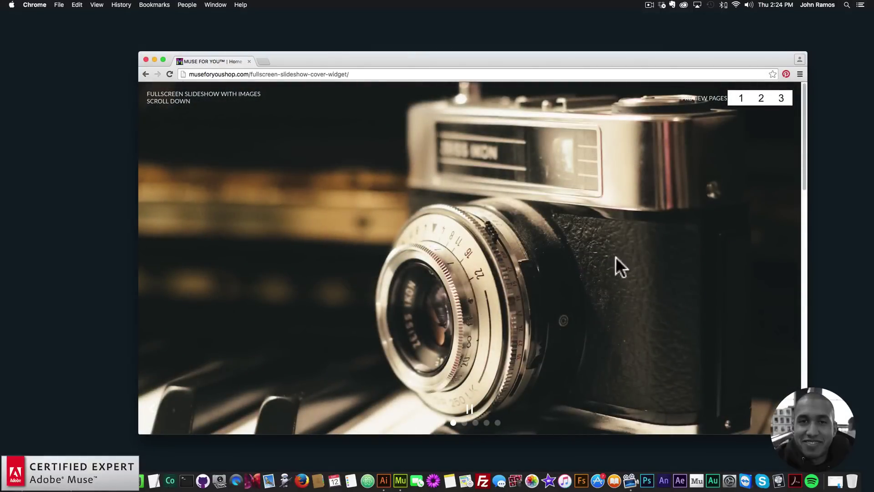
- Open preview page 2 and follow the links on two different slides, returning to the slideshow each time
click(761, 98)
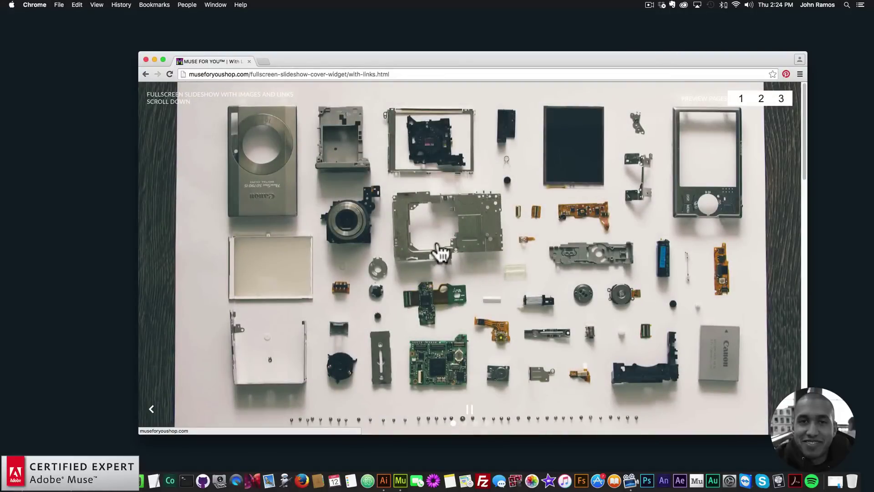
click(440, 299)
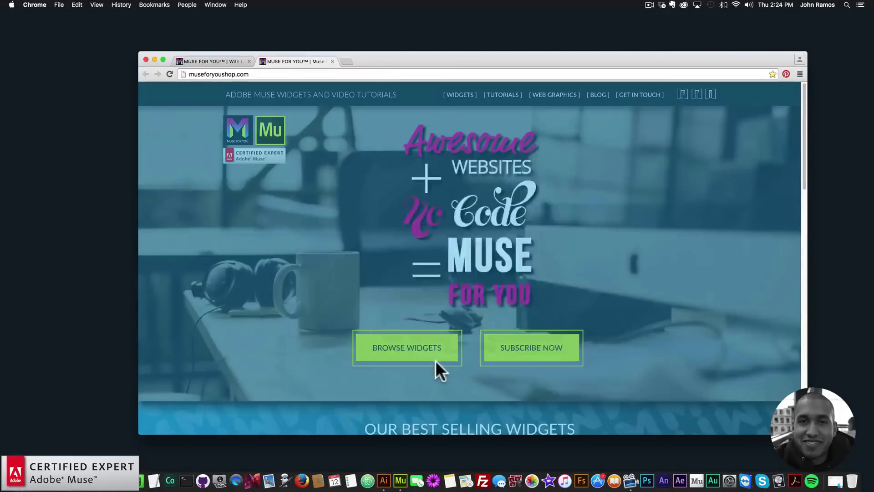
click(216, 65)
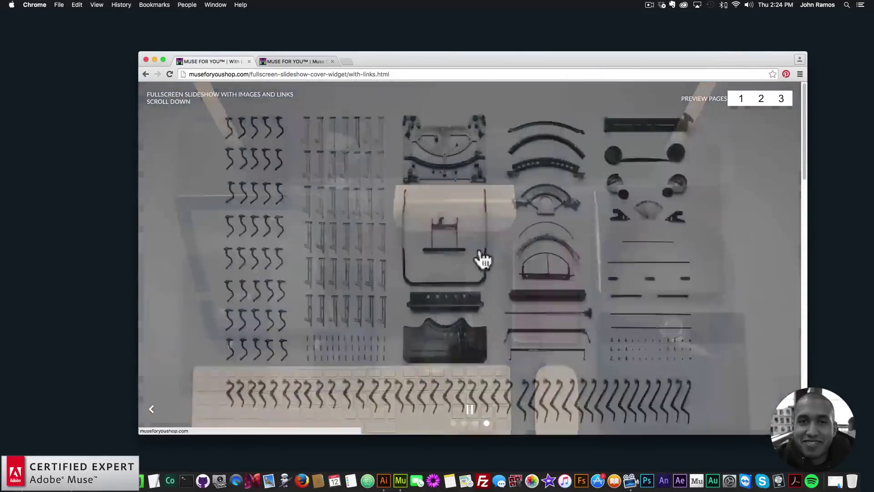
click(481, 257)
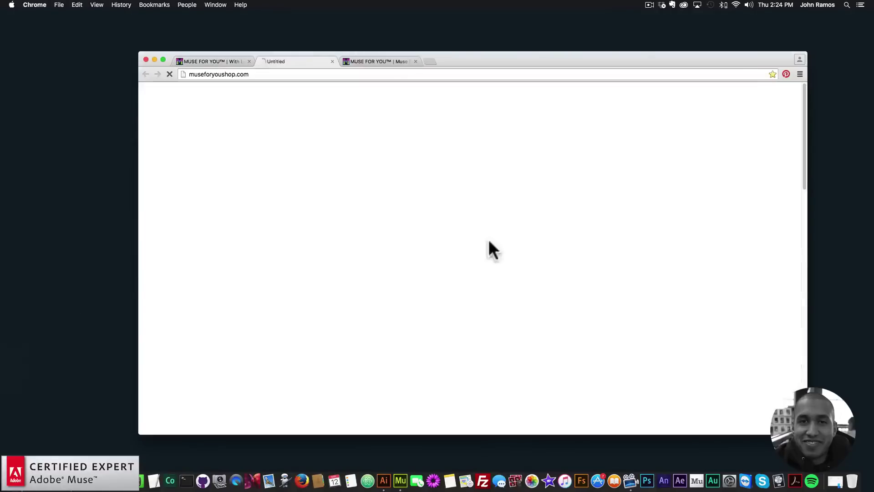
click(227, 62)
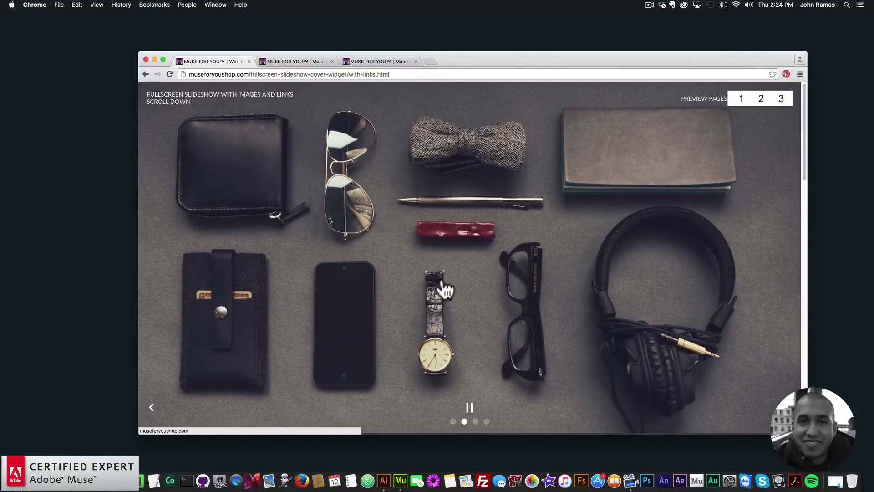
- Check the content beneath the slideshow with links, before and after slightly resizing the browser window
scroll(445, 290, down, 10)
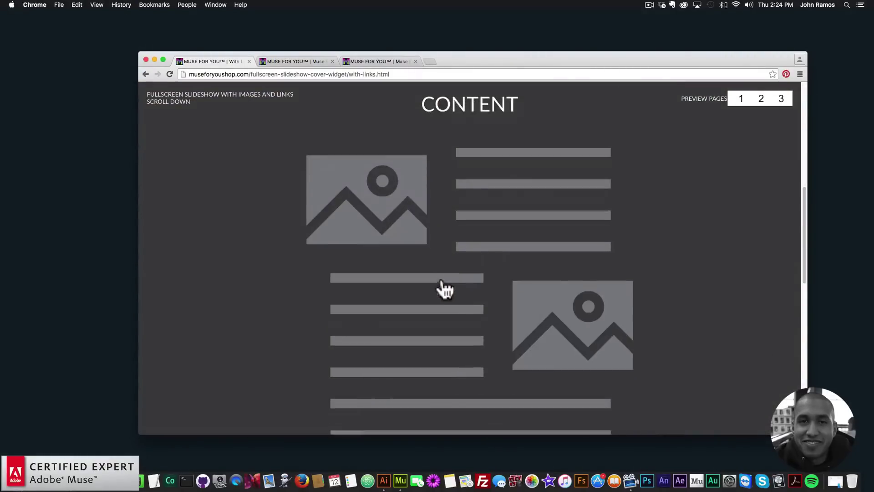
scroll(444, 284, down, 4)
scroll(440, 275, up, 15)
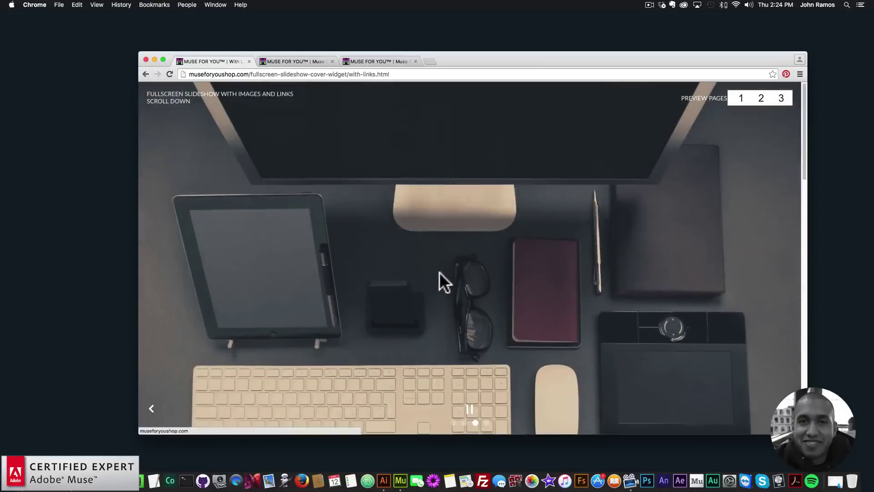
mouse_move(807, 433)
mouse_down()
mouse_move(326, 199)
mouse_move(589, 294)
mouse_move(769, 388)
mouse_move(792, 445)
mouse_move(790, 420)
mouse_move(775, 427)
mouse_move(407, 241)
mouse_move(792, 398)
mouse_move(753, 336)
mouse_move(492, 314)
mouse_move(772, 391)
mouse_move(815, 444)
mouse_move(835, 448)
mouse_move(804, 438)
mouse_up()
scroll(584, 351, down, 5)
scroll(683, 391, up, 6)
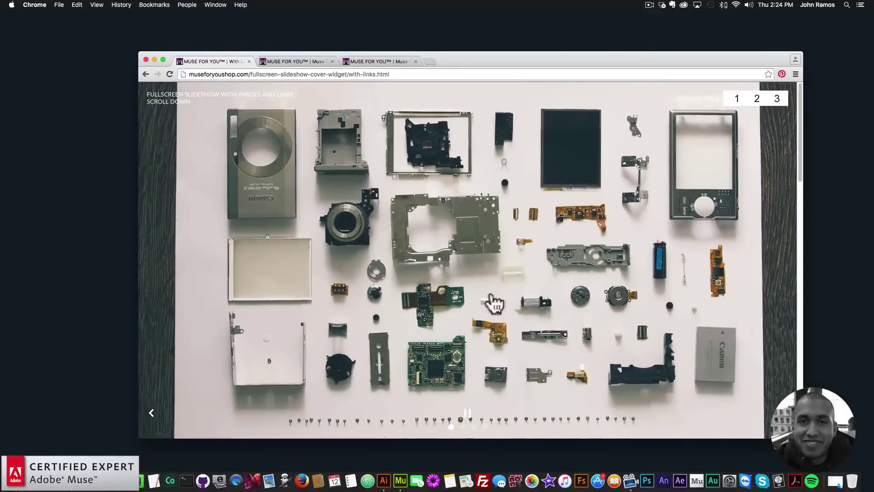
- Try the slideshow controls on preview page 2: pause, go back a slide, and jump to the second slide with the dot navigation
click(467, 417)
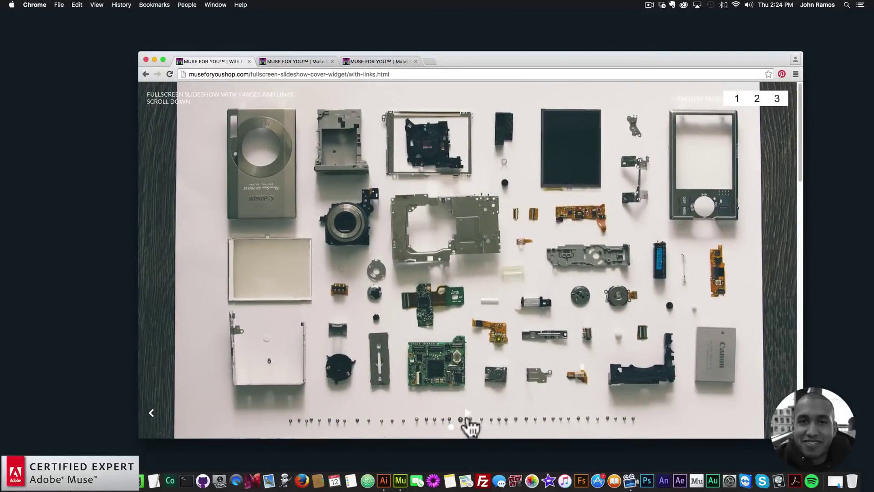
click(152, 412)
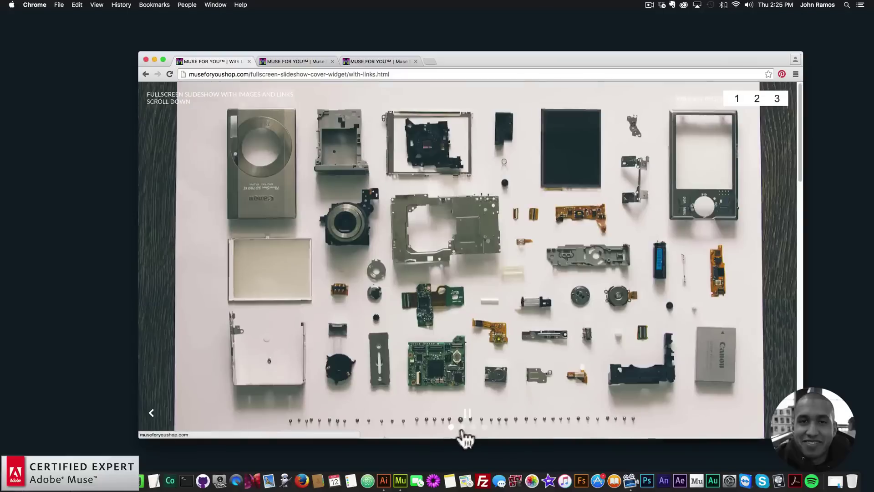
click(463, 428)
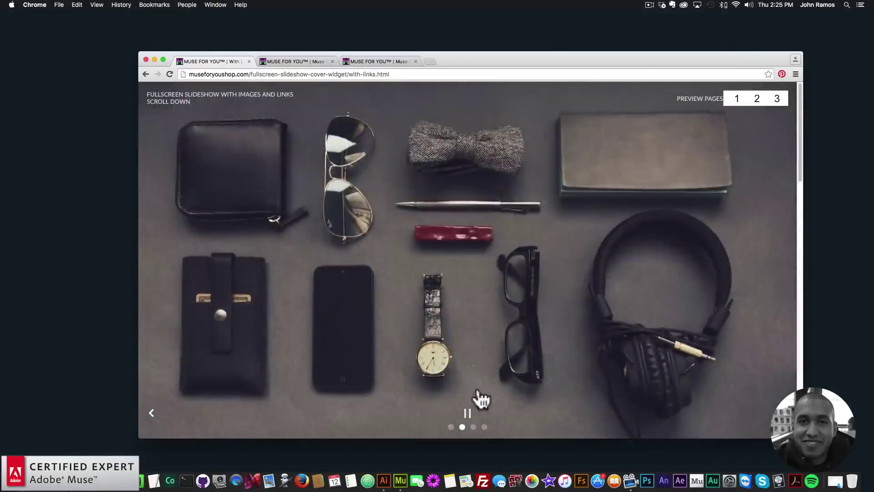
scroll(477, 391, down, 5)
scroll(476, 390, up, 5)
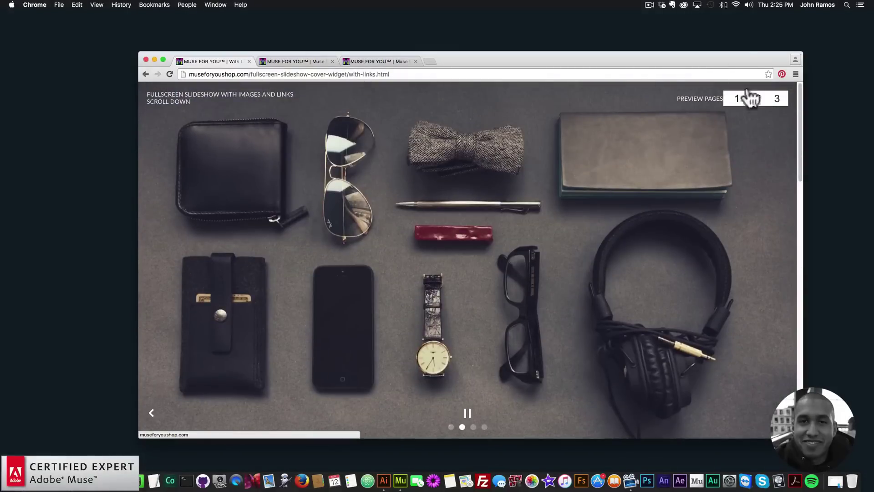
- Open preview page 3, check the content beneath the slideshow with text and overlay, and slightly widen the browser window
click(777, 100)
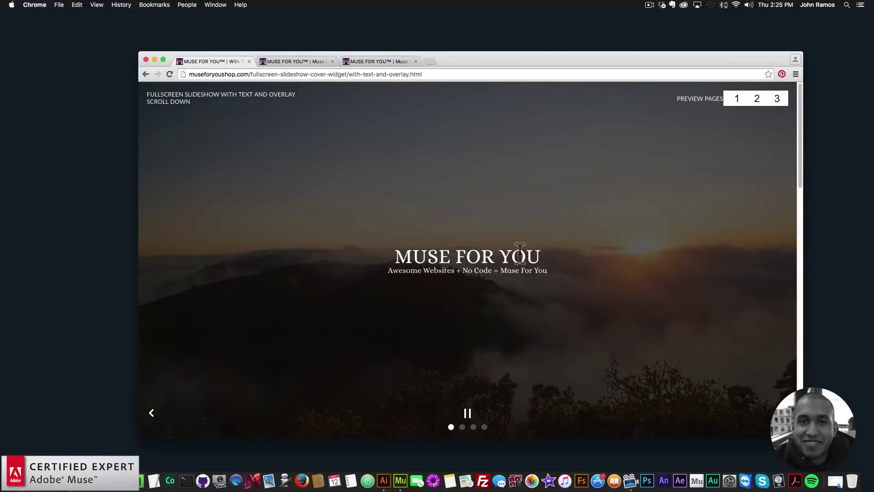
scroll(523, 262, down, 3)
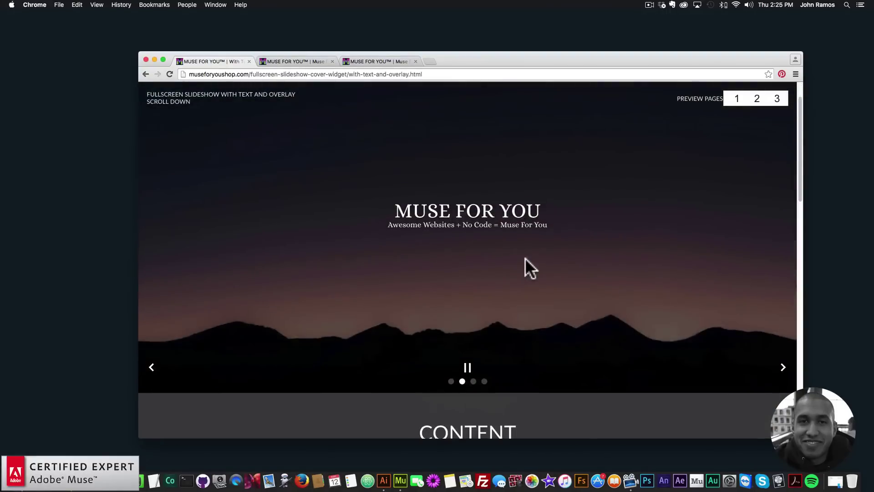
scroll(526, 258, down, 10)
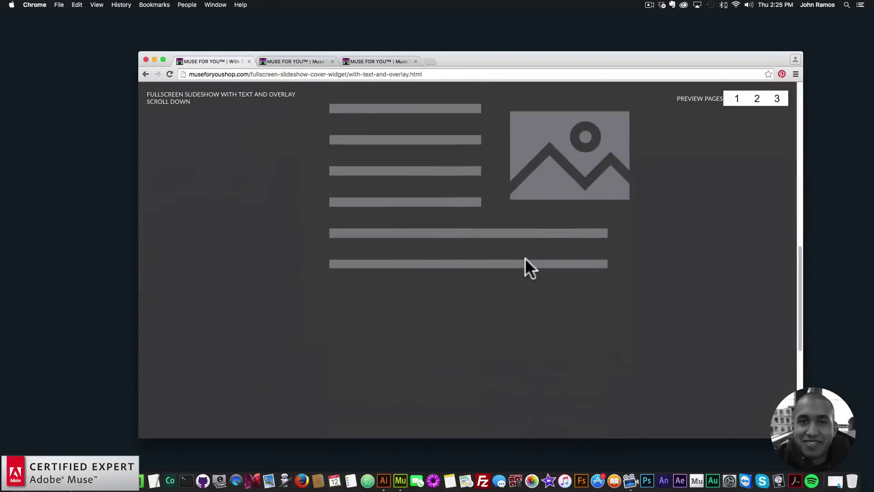
scroll(526, 258, up, 10)
drag(802, 437, 833, 435)
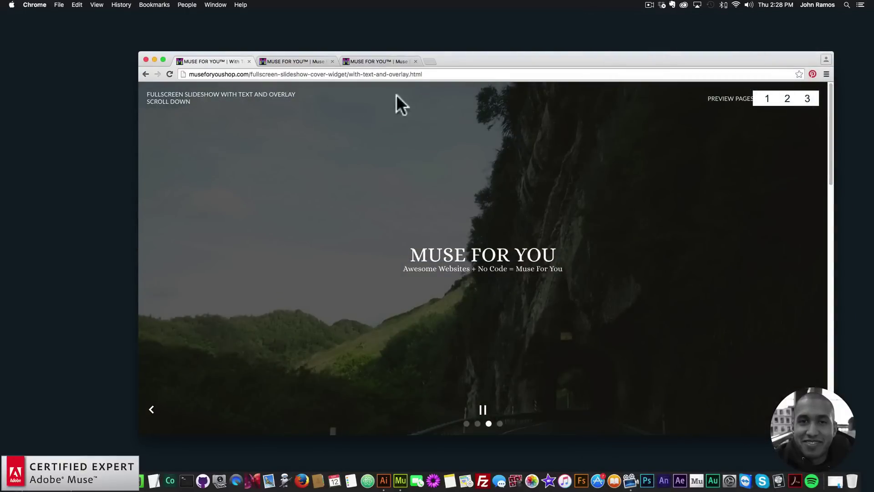
- Open museforyoushop.com in a new browser tab and follow the $39 a year offer to the widget shop
click(431, 62)
text(museforyous)
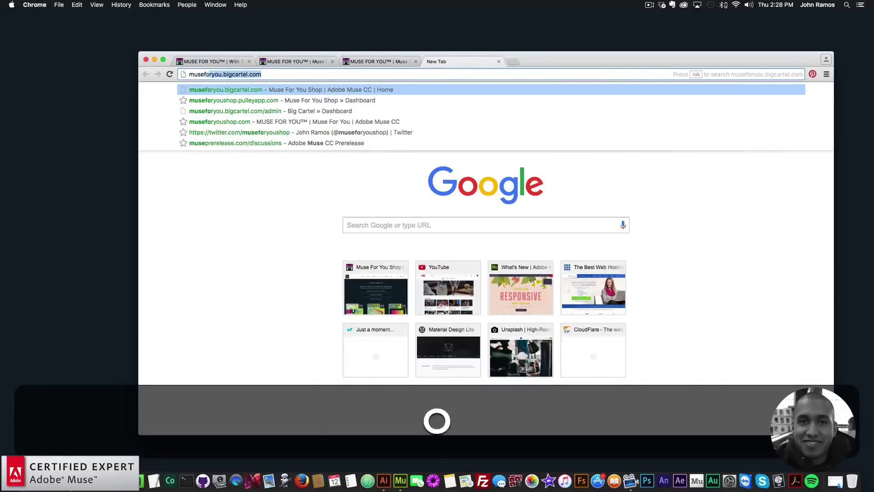
text(hop.c)
key(Return)
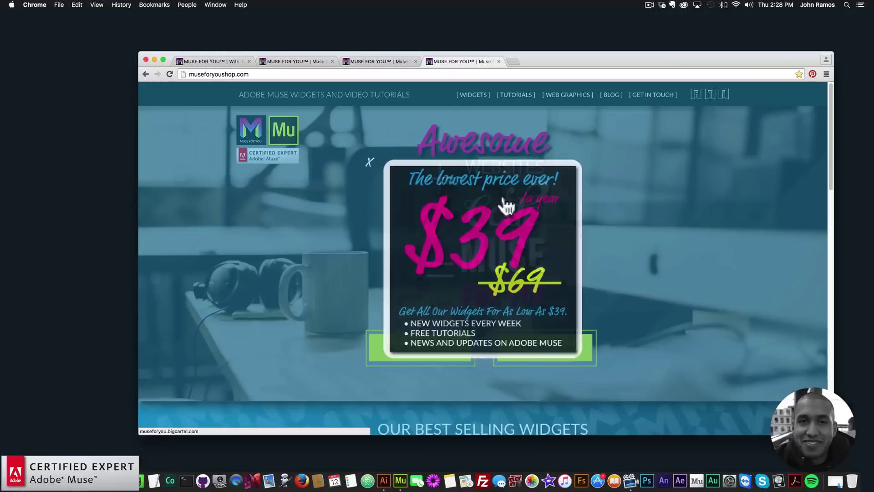
click(488, 257)
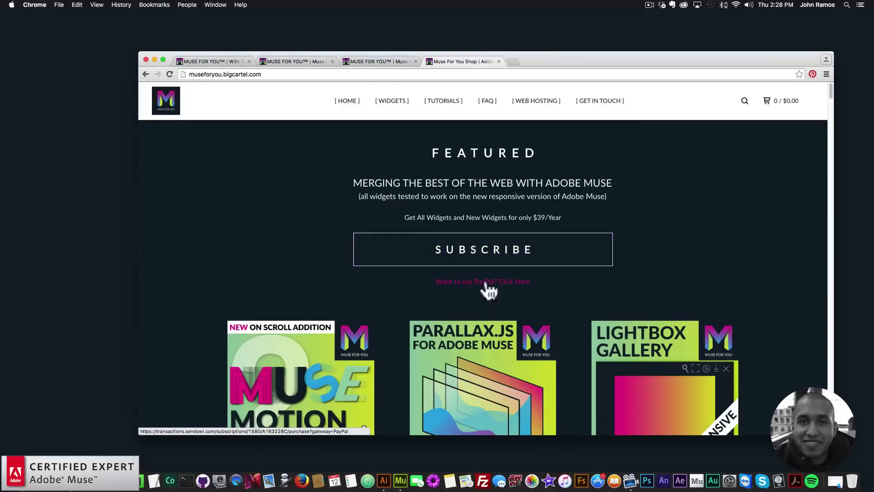
- Find the Fullscreen Slideshow Cover Widget among the featured widgets and open its product page
scroll(479, 294, down, 5)
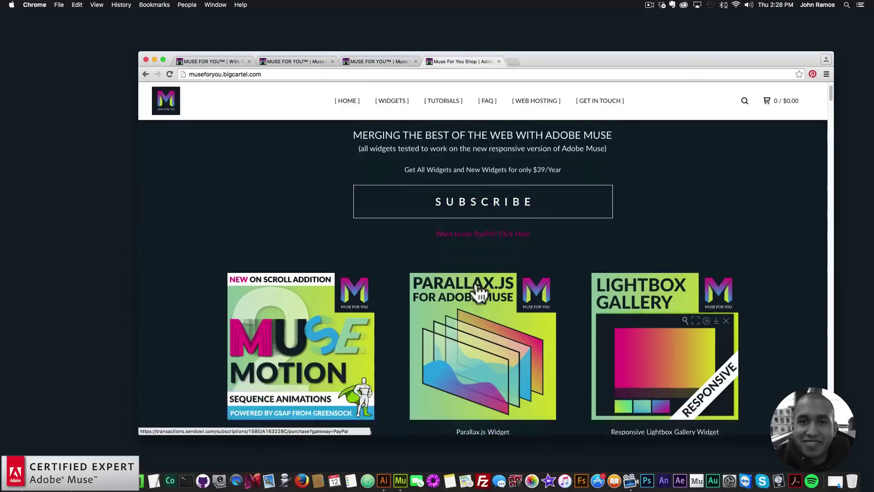
scroll(448, 287, down, 1)
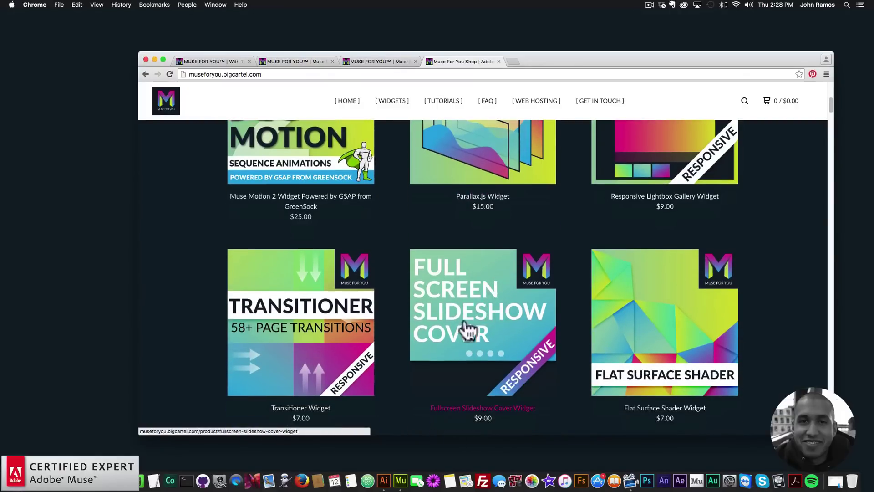
click(482, 314)
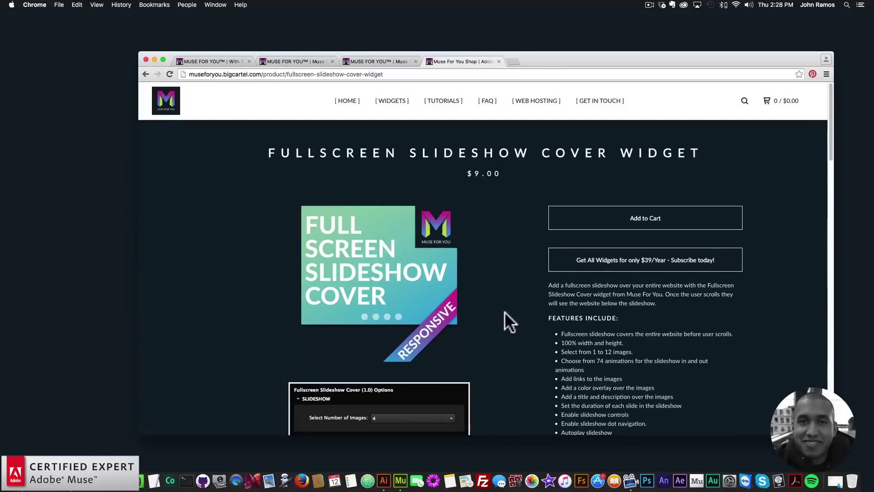
- Switch to Adobe Muse, create a new fluid-width site with a maximum page width of 960, and open its Home page for design
click(400, 481)
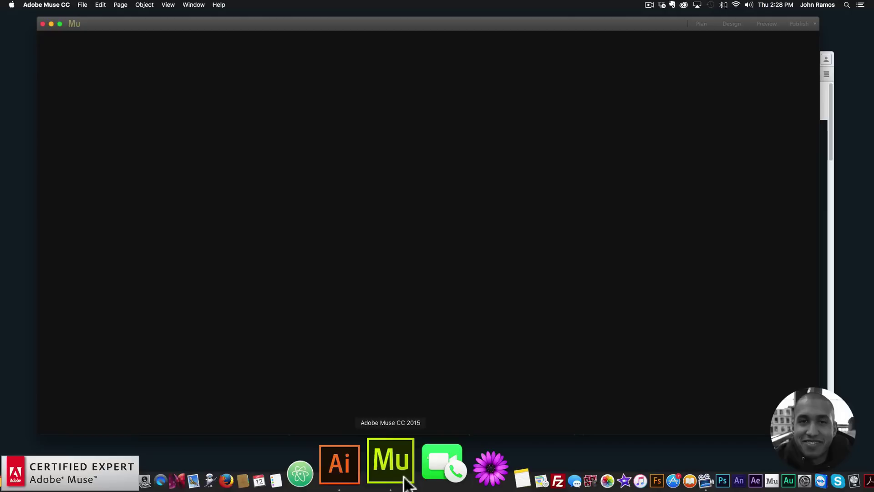
click(80, 4)
click(91, 12)
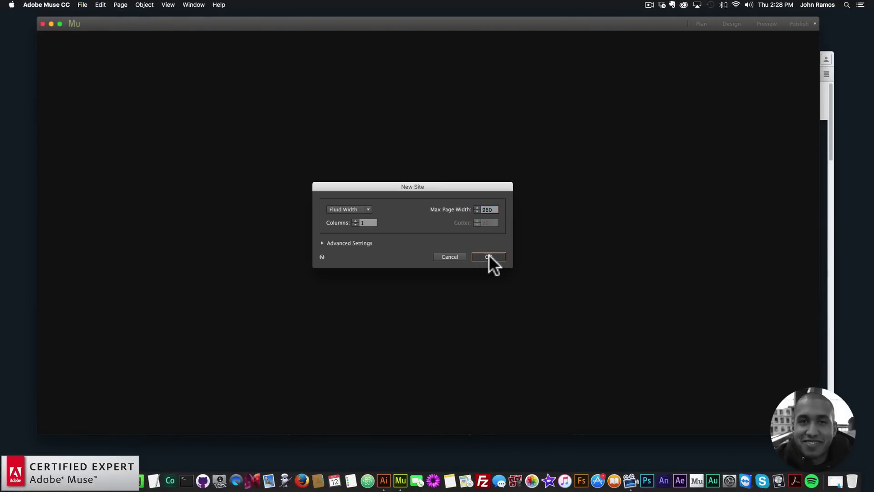
click(488, 257)
double_click(102, 90)
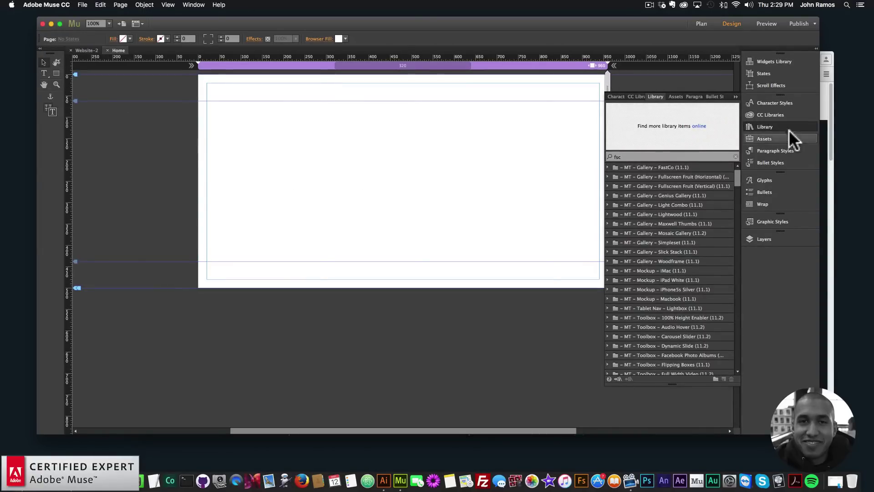
- Display the Library and filter its items for "fsc"
click(770, 126)
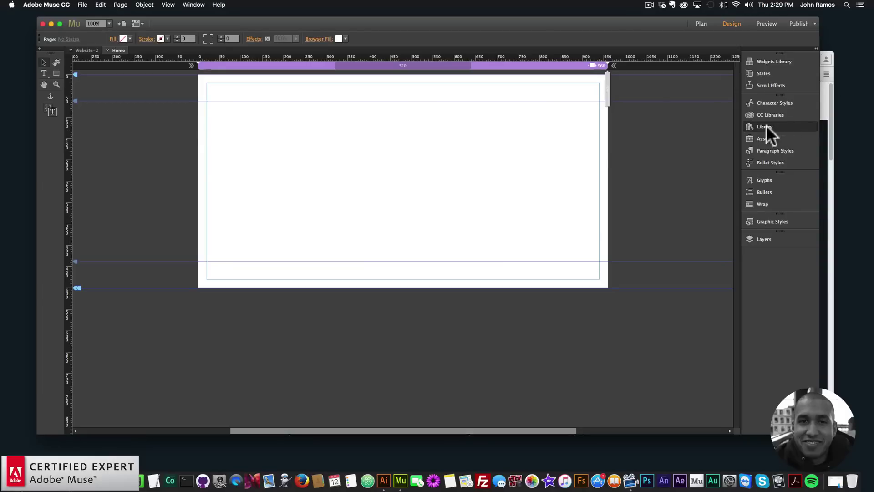
click(765, 126)
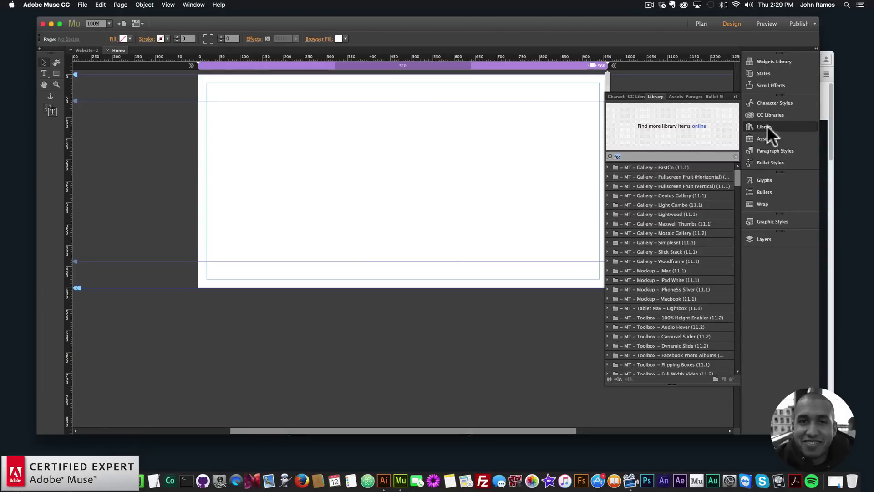
click(194, 4)
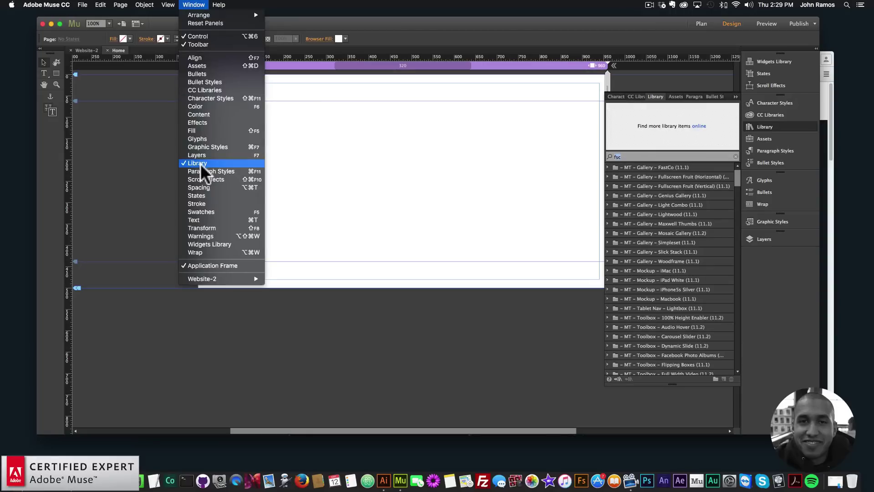
click(645, 152)
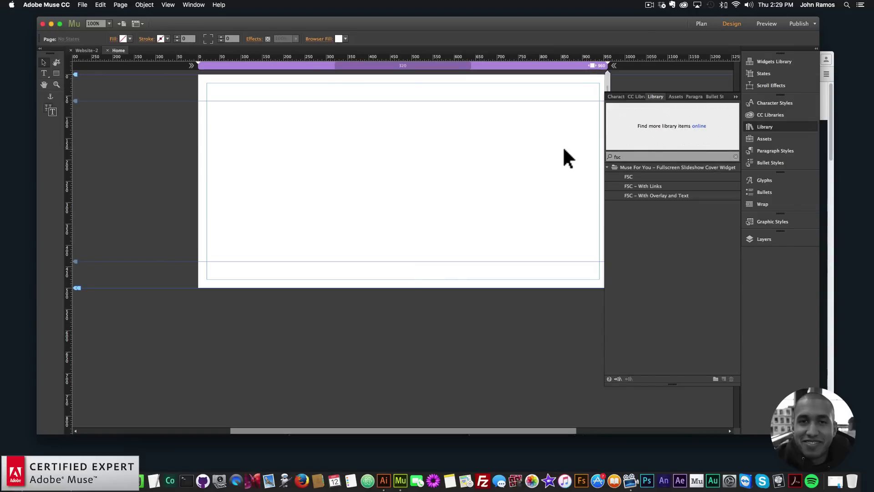
- Look over the FSC widget variants and place the plain FSC widget just outside the Home page's upper-left corner, at about X -56, Y 20
click(632, 176)
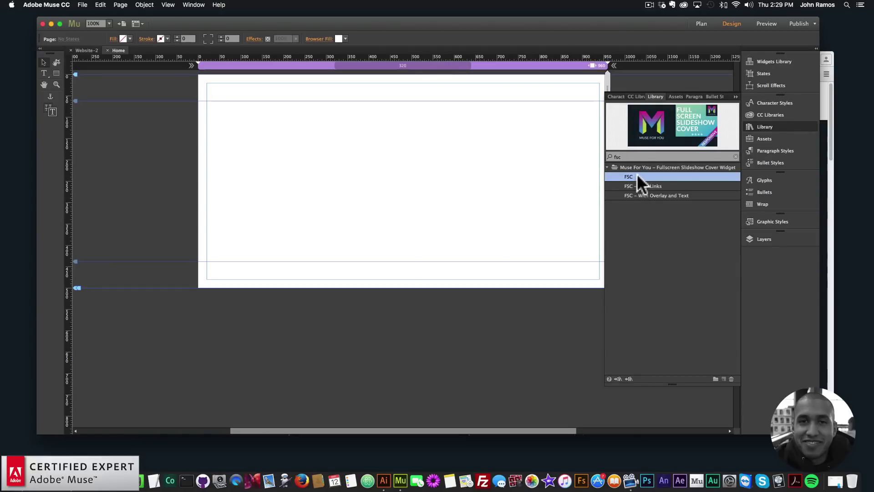
click(643, 186)
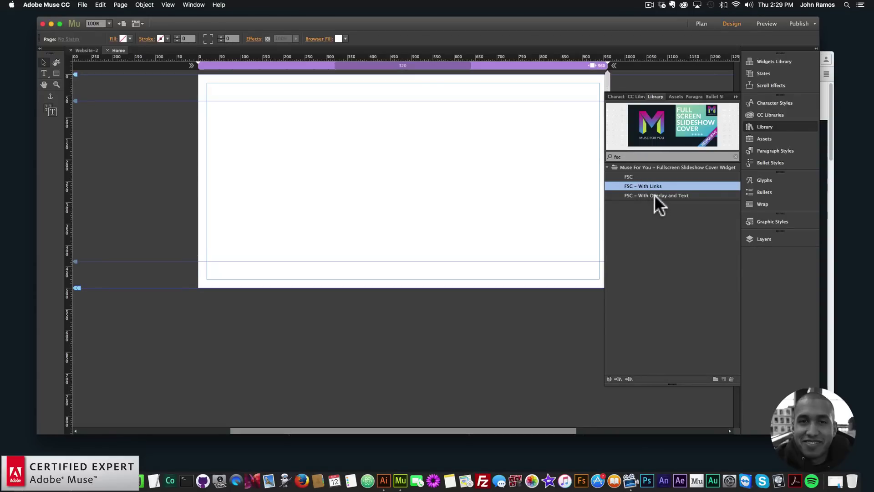
click(640, 176)
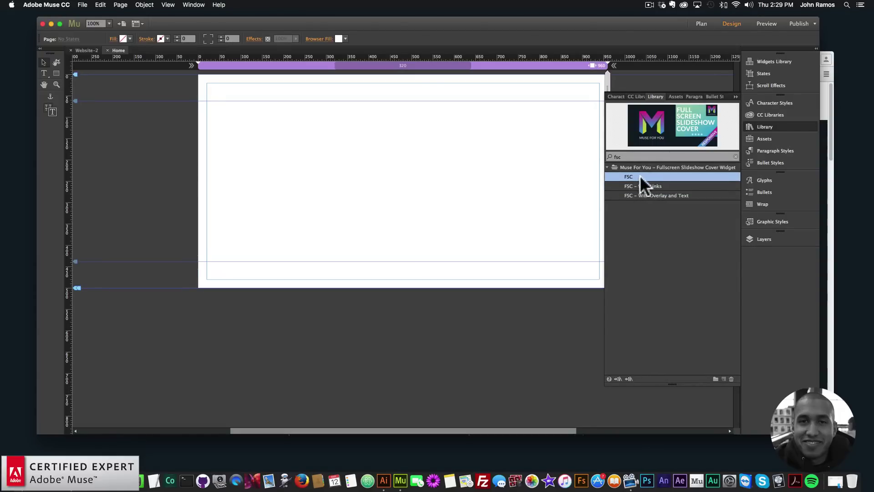
drag(628, 176, 175, 88)
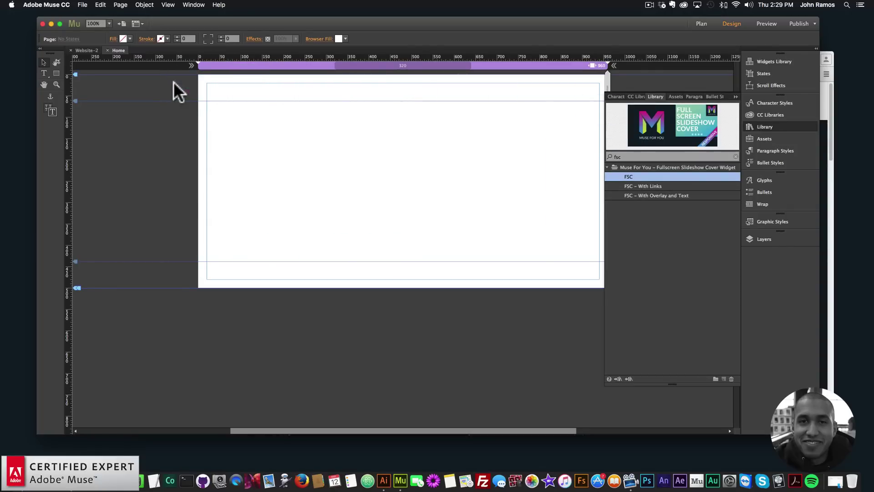
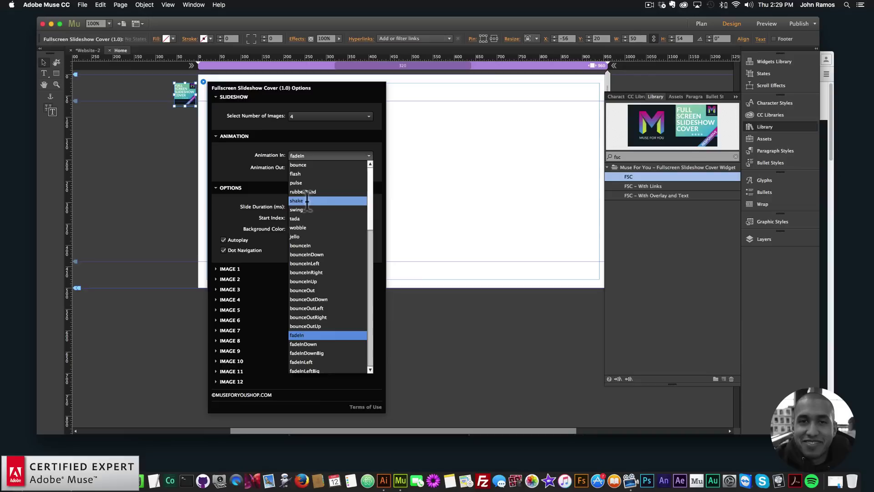
- Look through the available Animation In and Animation Out effects for the slideshow widget, keeping fadeIn and fadeOut
click(274, 148)
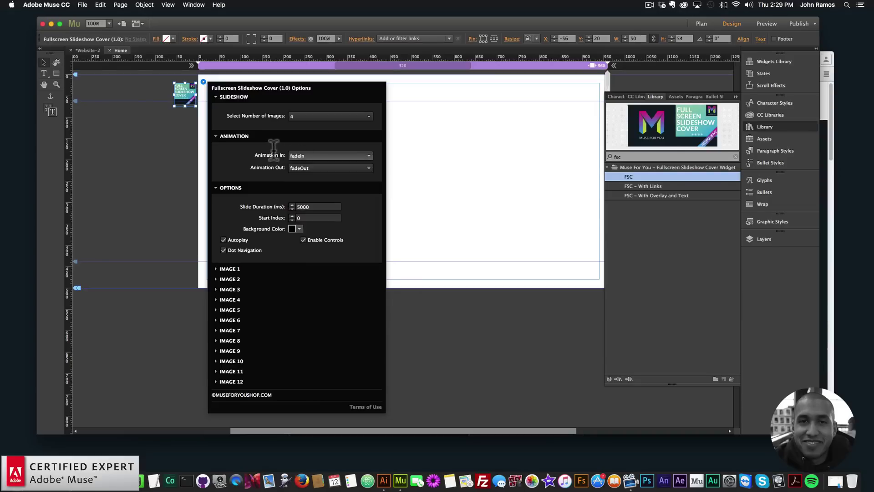
click(329, 168)
scroll(331, 211, down, 3)
scroll(331, 212, up, 7)
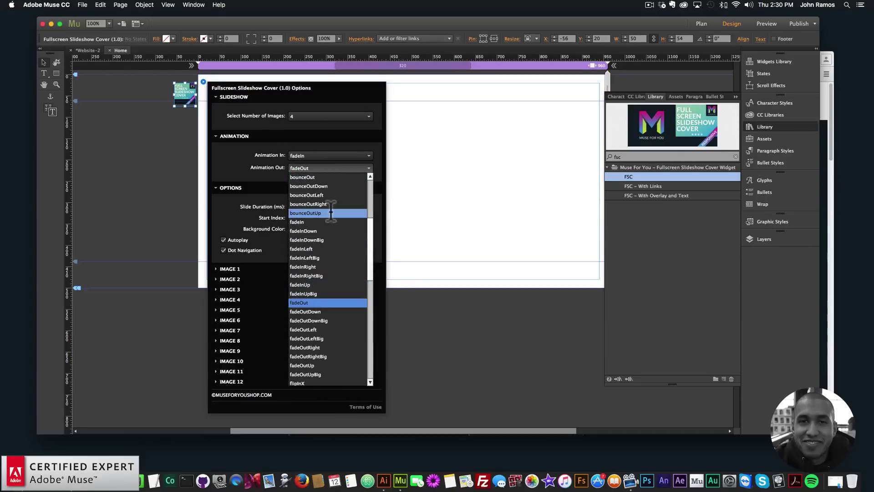
click(266, 159)
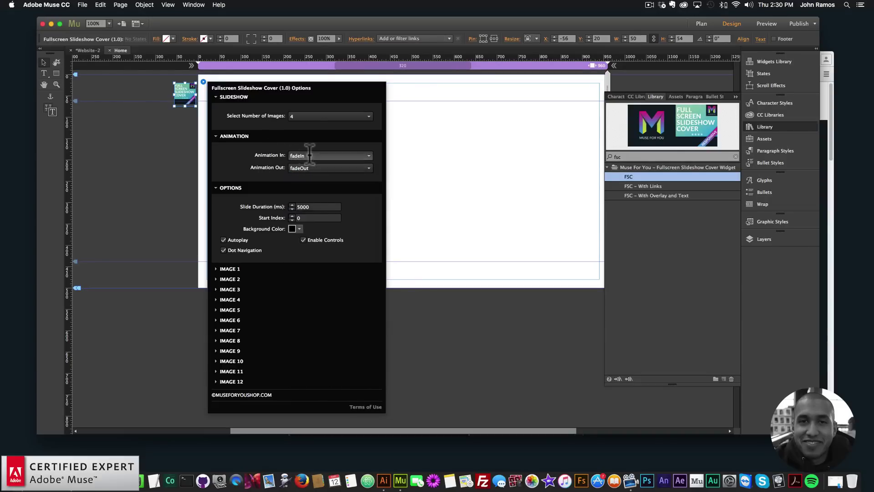
click(310, 155)
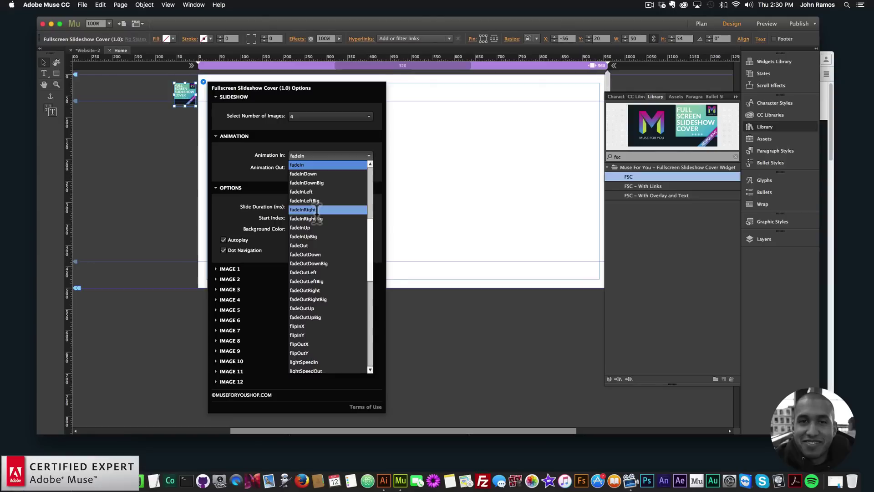
click(316, 164)
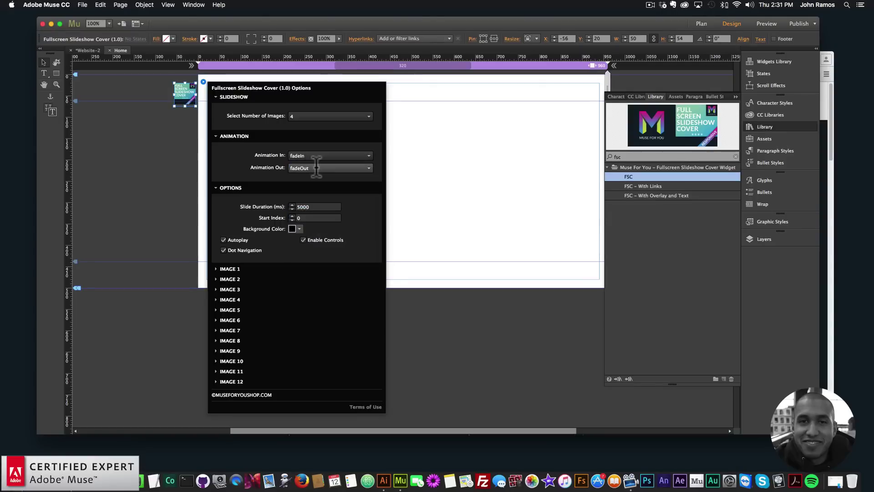
click(316, 166)
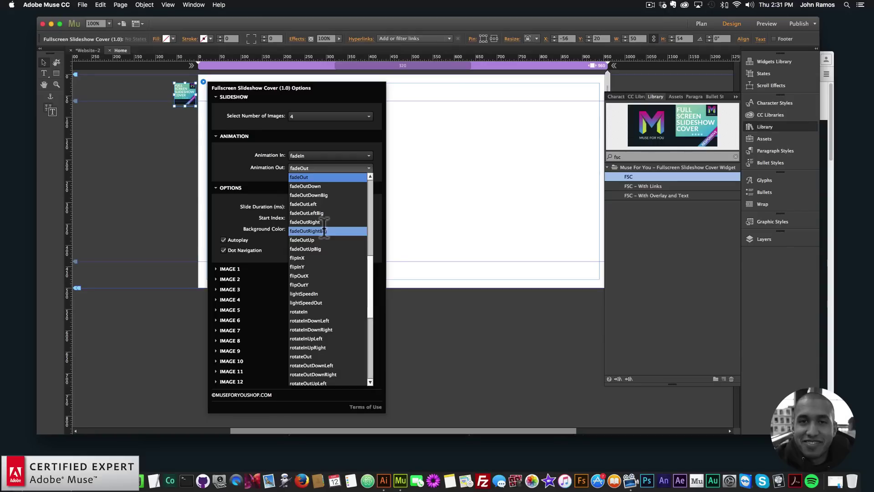
click(266, 189)
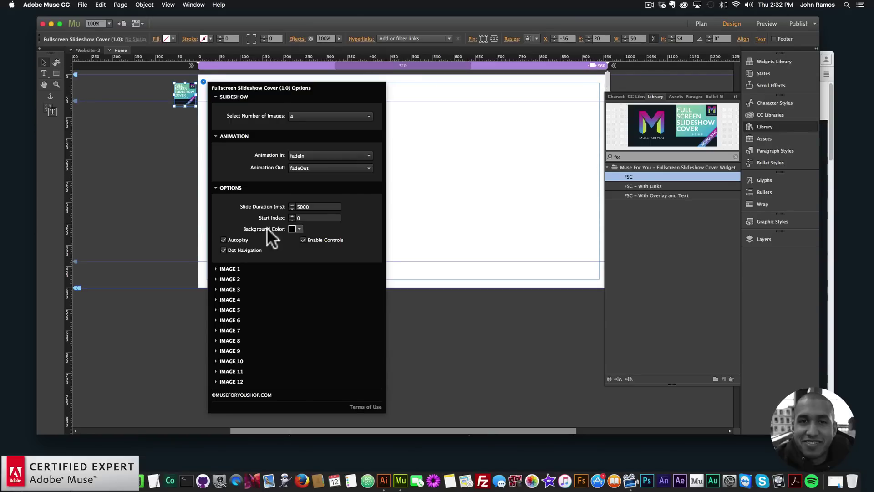
- Review the slideshow widget's Autoplay, Dot Navigation and Enable Controls options
click(223, 240)
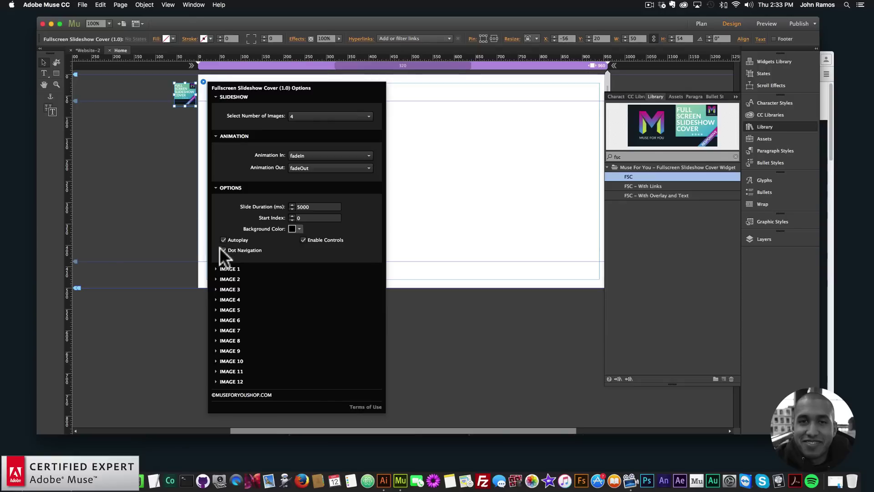
click(223, 250)
click(302, 240)
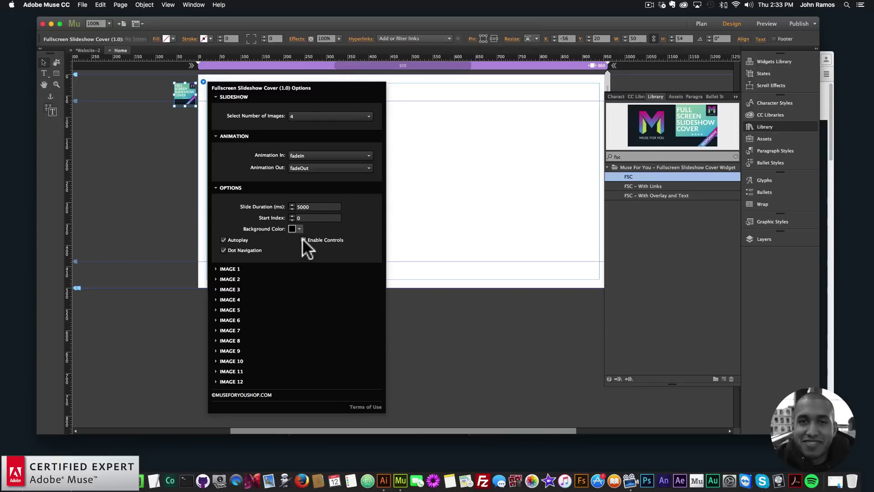
- Look at the widget's Image 1 settings, then move the widget flush against the page's upper-left corner at X -50, Y 0
click(230, 268)
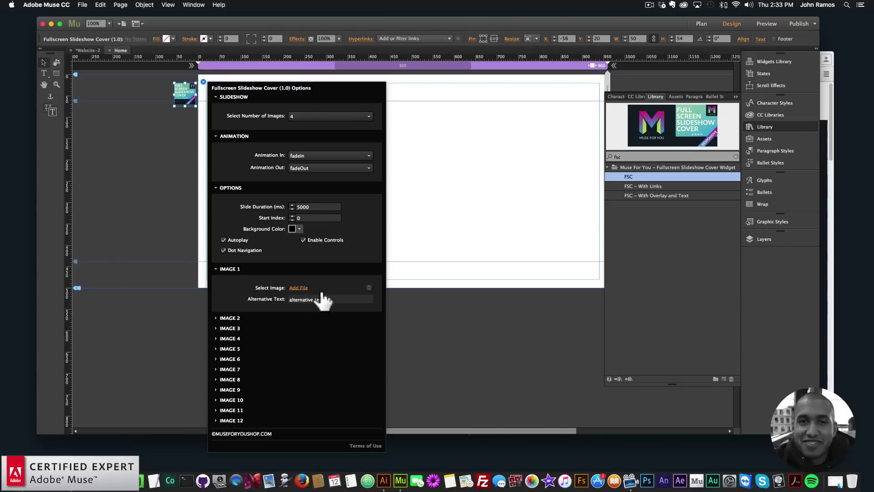
click(155, 168)
drag(185, 91, 187, 83)
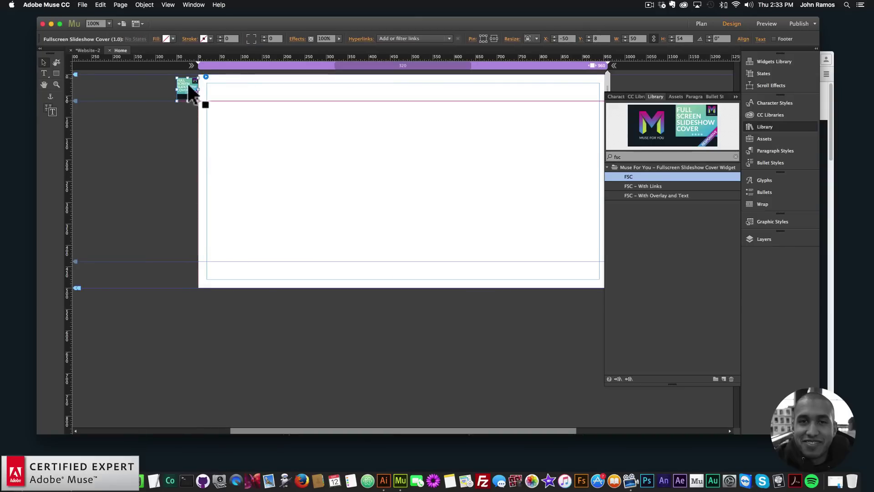
click(257, 140)
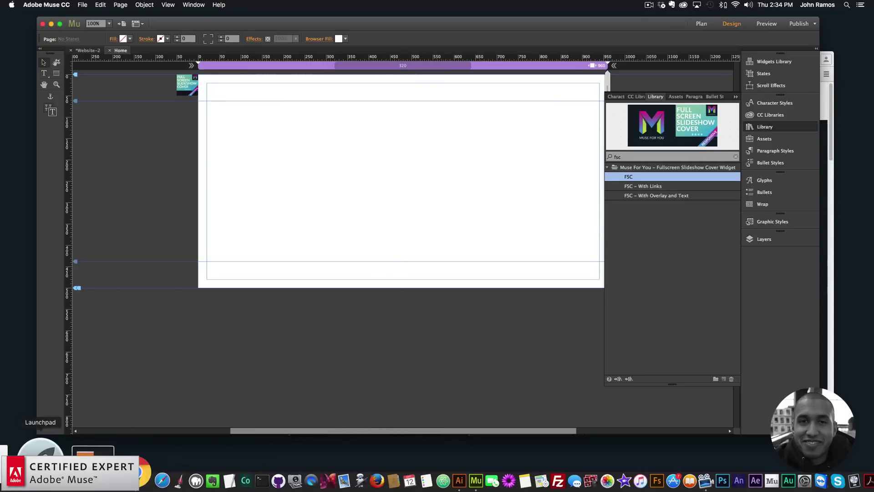
- Open wyre_dark_tiles_eps.eps from the wyre_dark folder in Illustrator, retaining the 9-slice scaling option for symbols
click(19, 460)
right_click(326, 198)
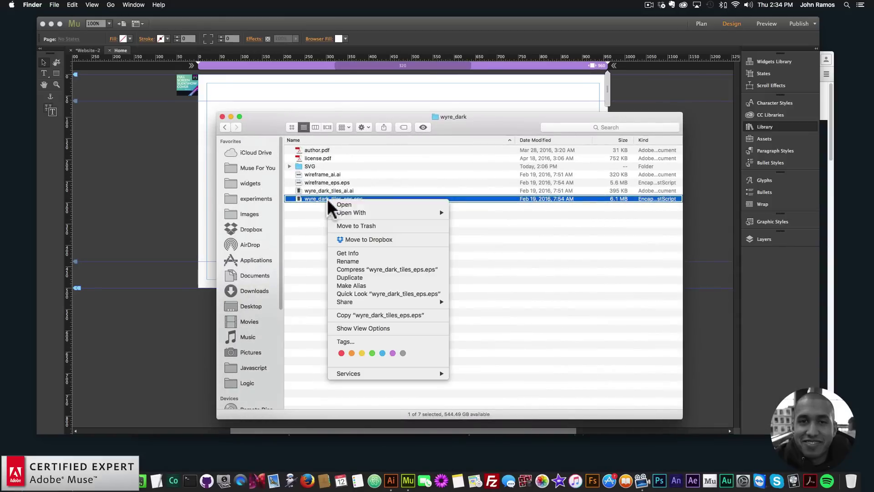
mouse_move(422, 214)
click(485, 245)
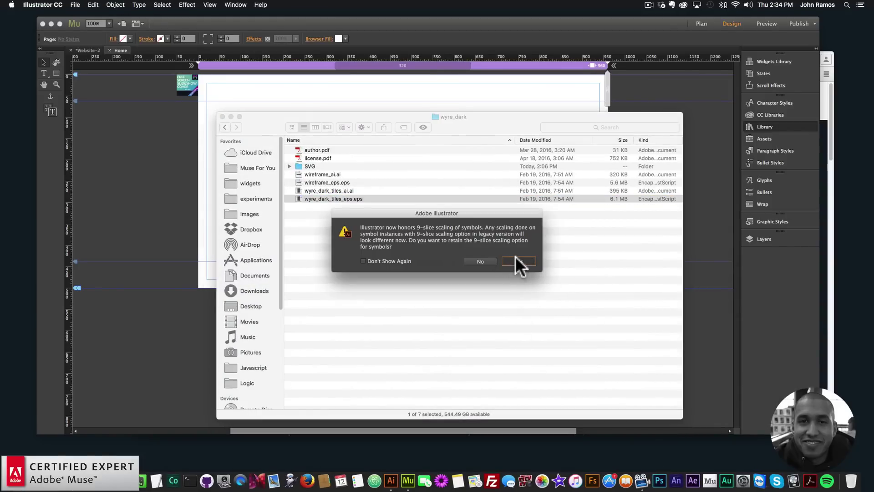
click(517, 258)
click(265, 199)
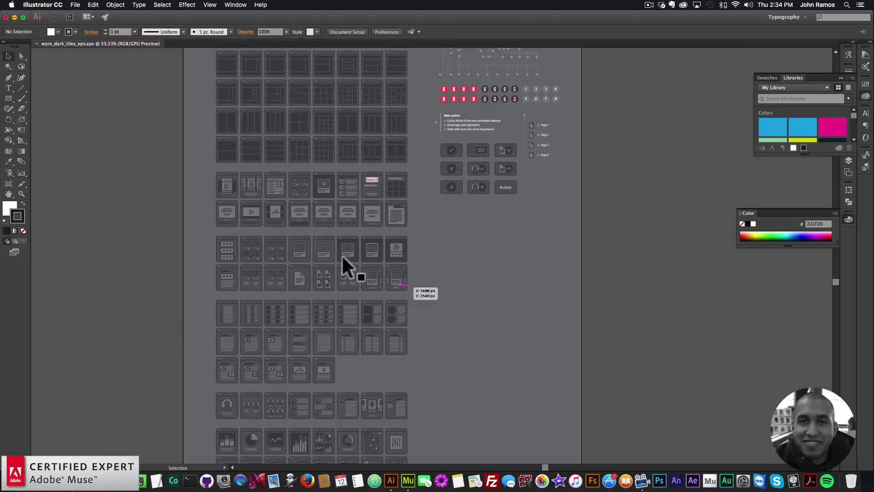
- Copy the ring-chart tile from the Illustrator artwork, paste it onto the Muse Home page and place it at about X 167, Y 50
scroll(337, 351, down, 5)
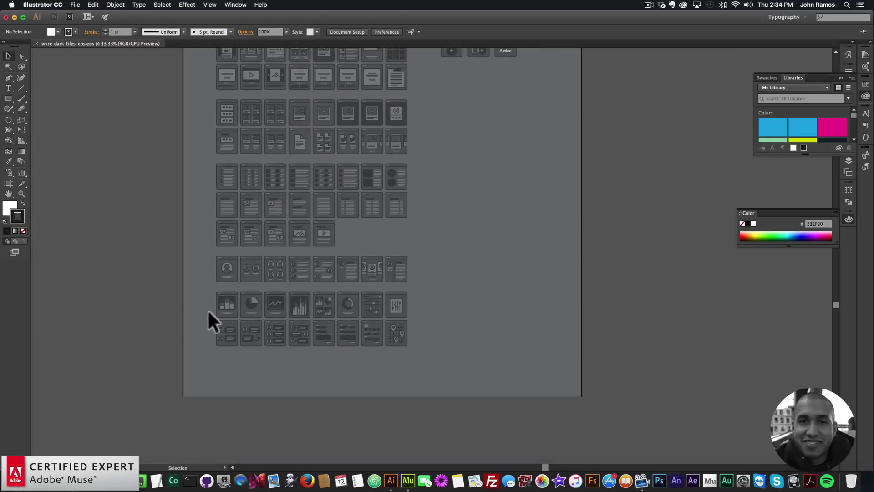
click(348, 305)
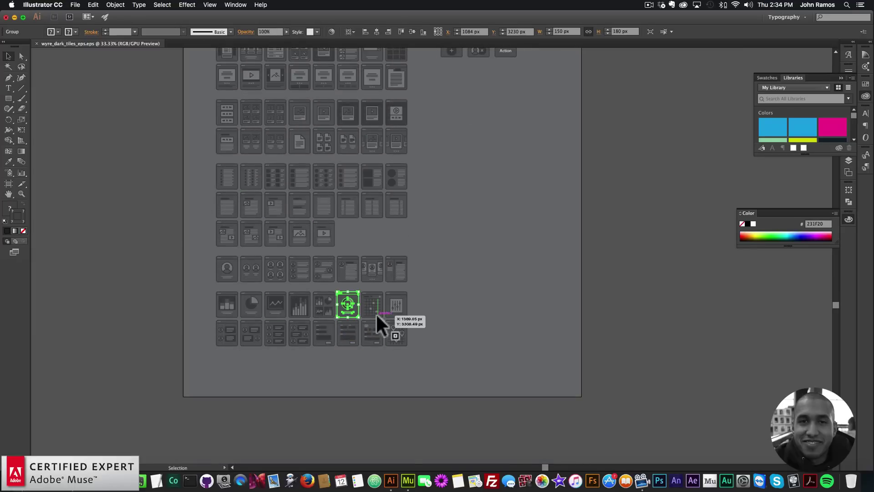
key(super+c)
click(408, 481)
key(super+v)
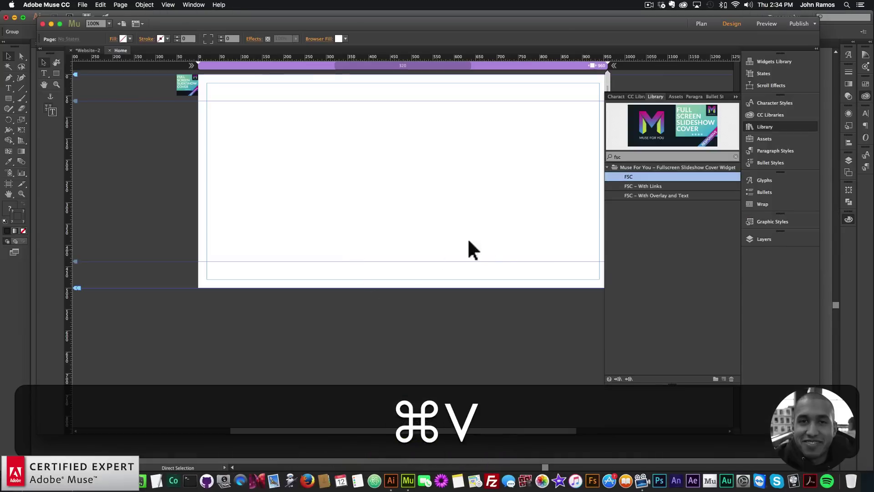
drag(409, 265, 309, 124)
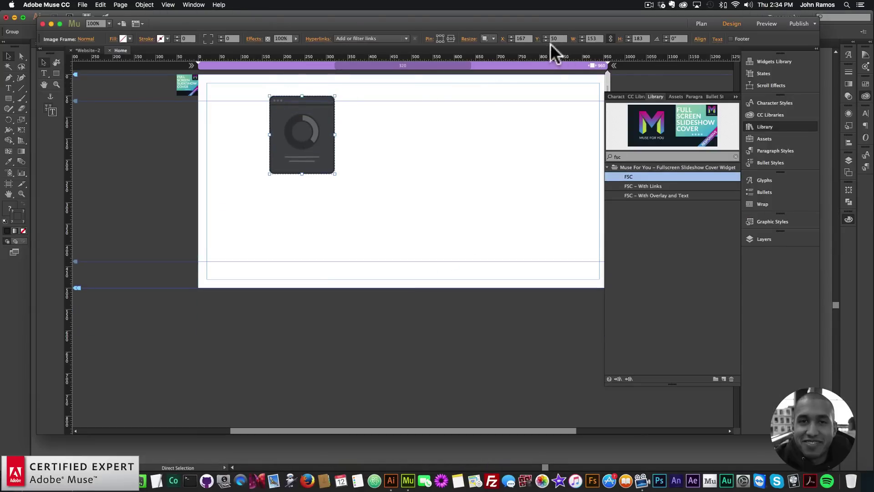
- Set the pasted tile's width to 720 with proportions kept and center it horizontally on the page
click(600, 38)
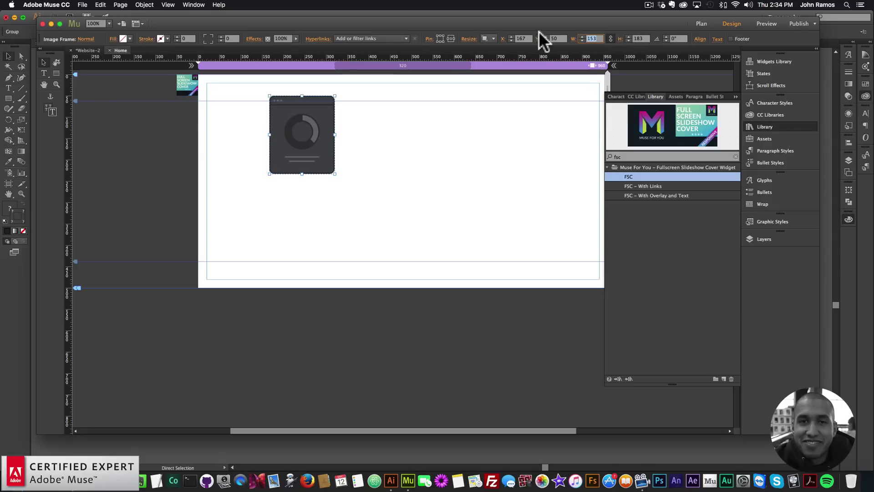
text(720)
key(Return)
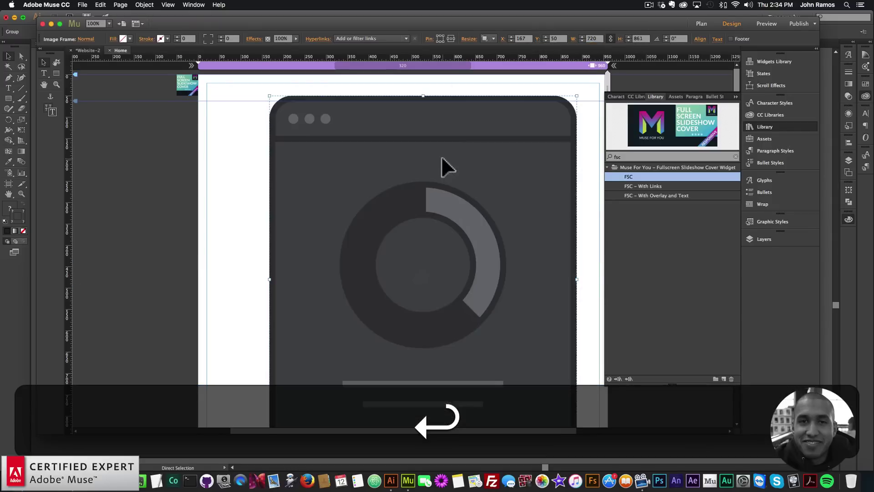
drag(417, 159, 424, 162)
- Switch to Illustrator and draw a filled square about 324 px wide on the canvas beside the artboard
click(391, 474)
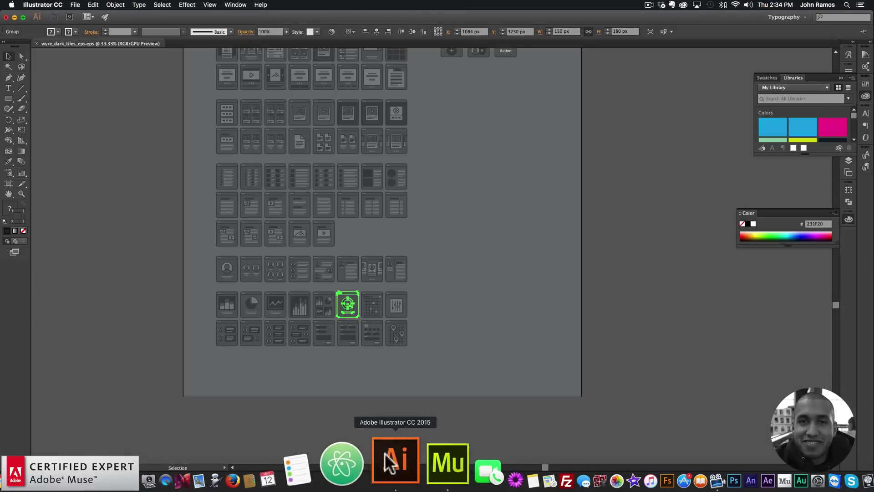
click(96, 163)
click(9, 99)
drag(114, 87, 161, 133)
- Sample the artboard's gray background onto the square with the Eyedropper and copy its hex value 6D6E71
click(8, 161)
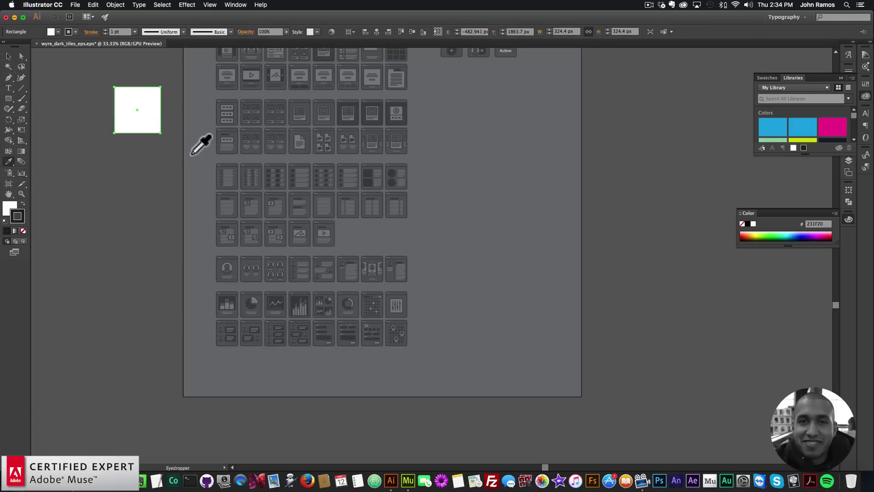
click(199, 146)
double_click(10, 209)
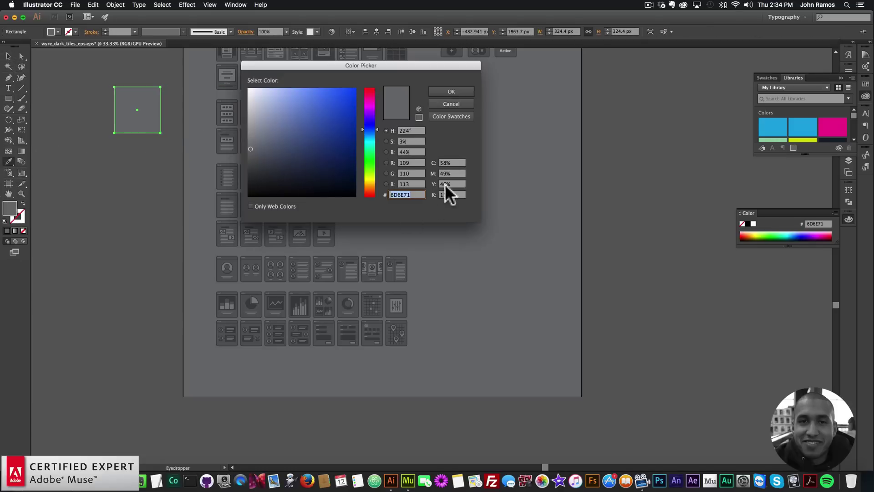
key(super+c)
click(450, 92)
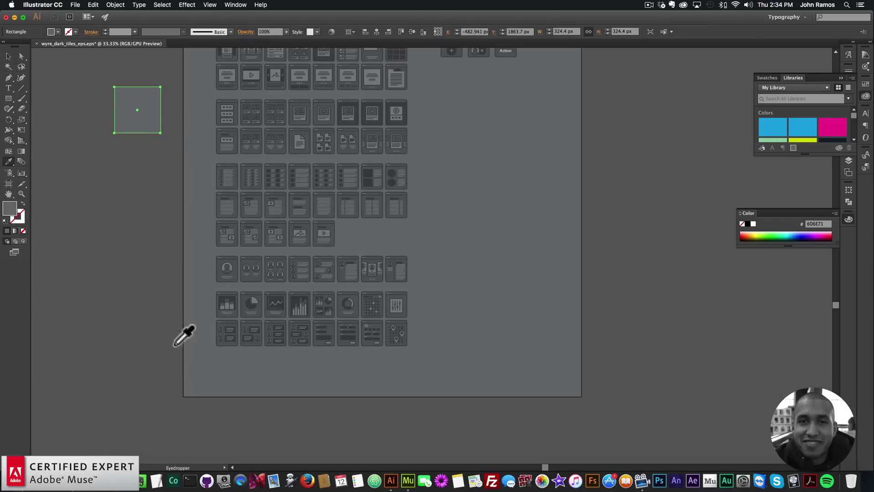
double_click(11, 210)
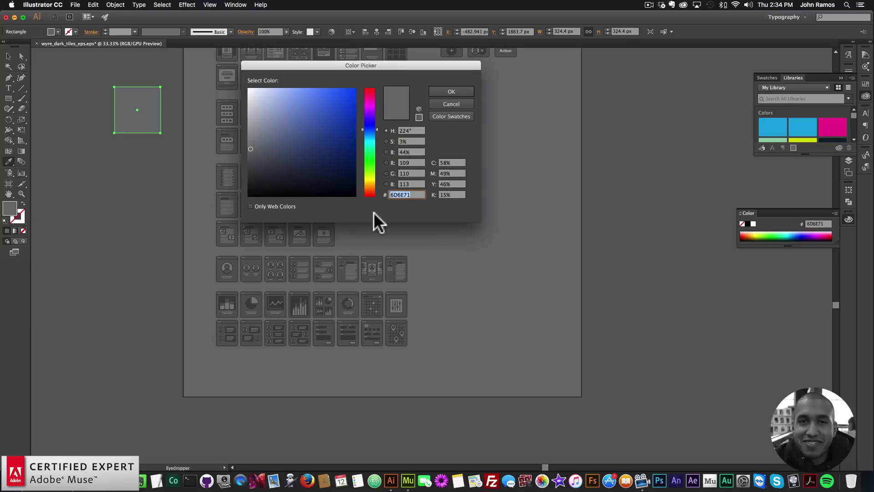
click(466, 90)
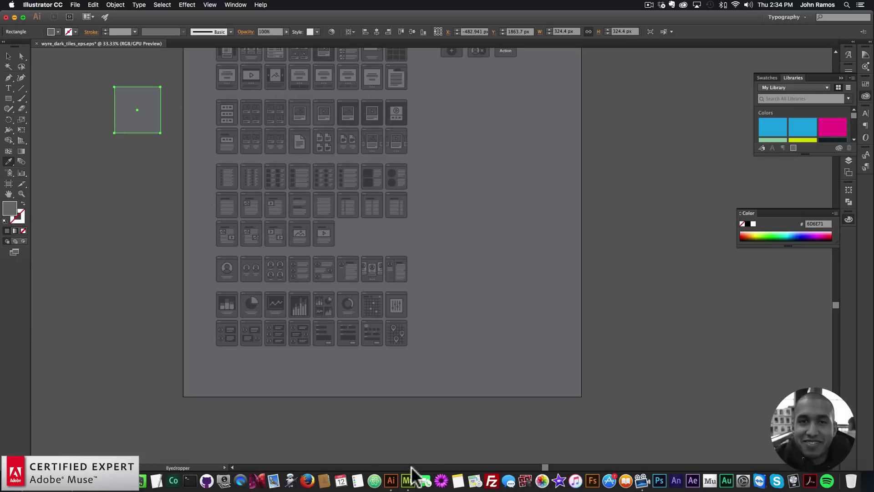
- Switch to Muse and set the Home page's Browser Fill color to 6D6E71
click(406, 476)
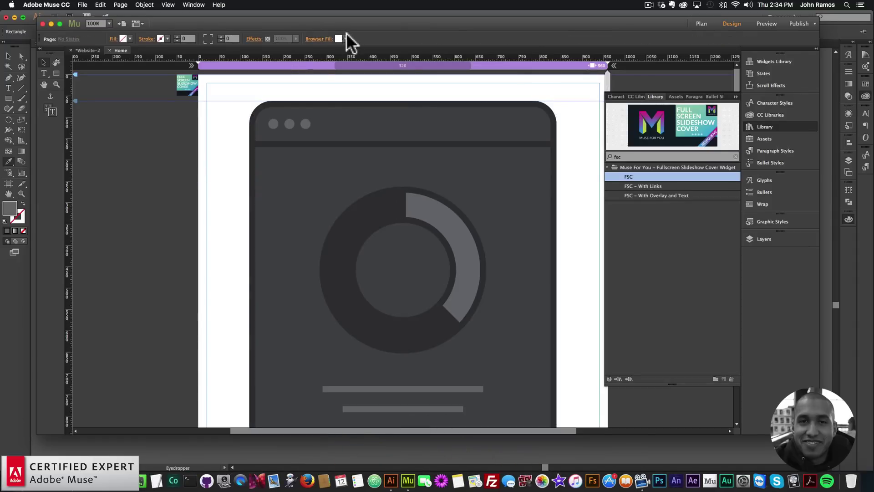
click(343, 38)
key(super+v)
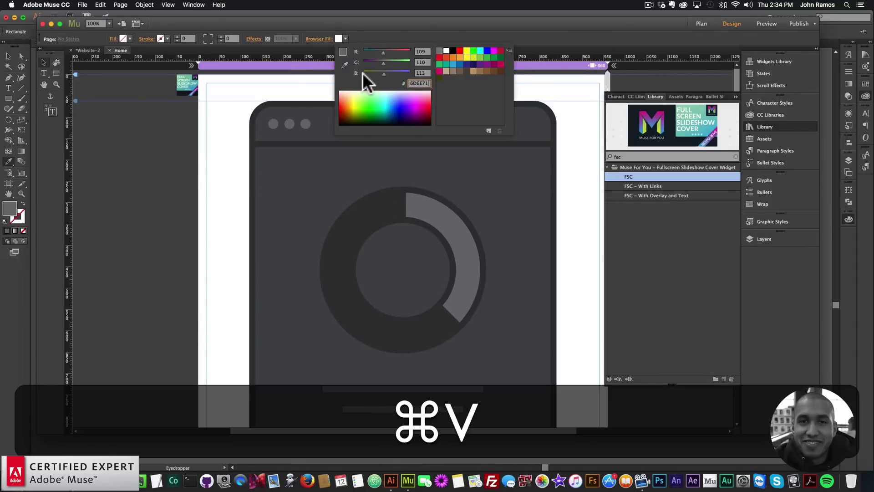
key(super+Return)
click(210, 100)
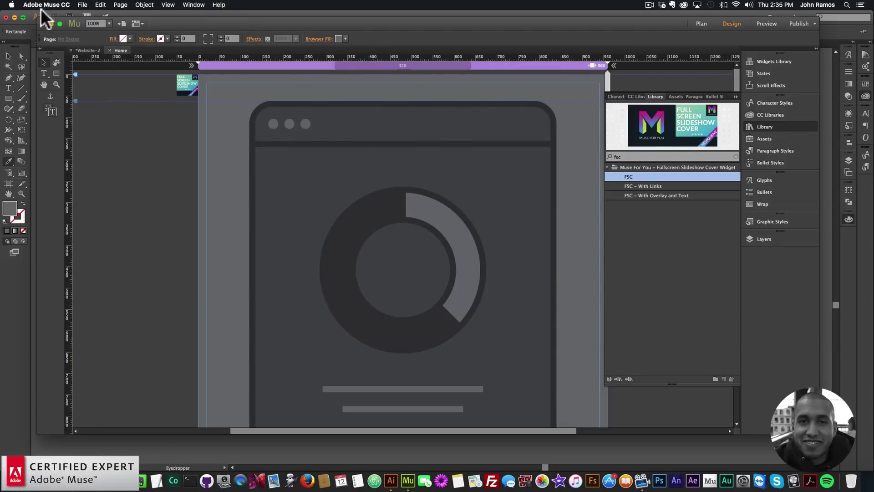
- Preview the Home page in the browser with the imageless slideshow, and return to the Muse design
click(82, 4)
click(119, 149)
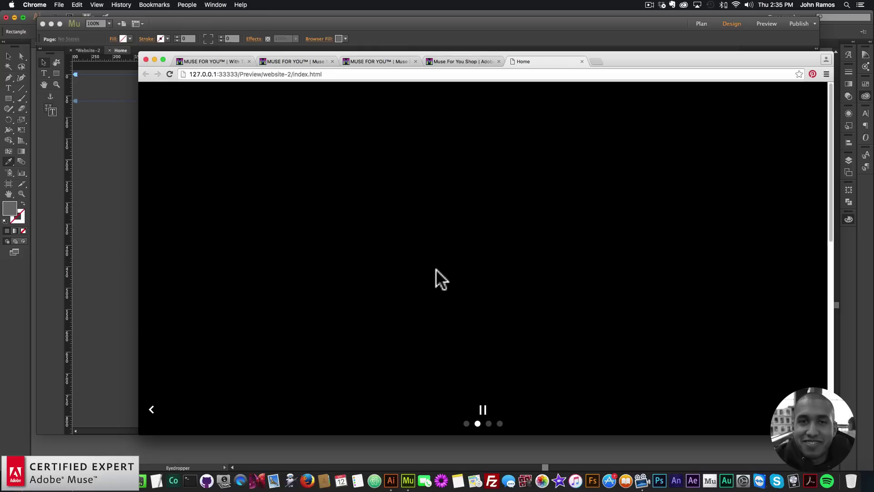
click(122, 182)
- In the slideshow widget's options, add muse-for-you-image-4.jpeg from the Images folder as Image 1
drag(192, 86, 193, 86)
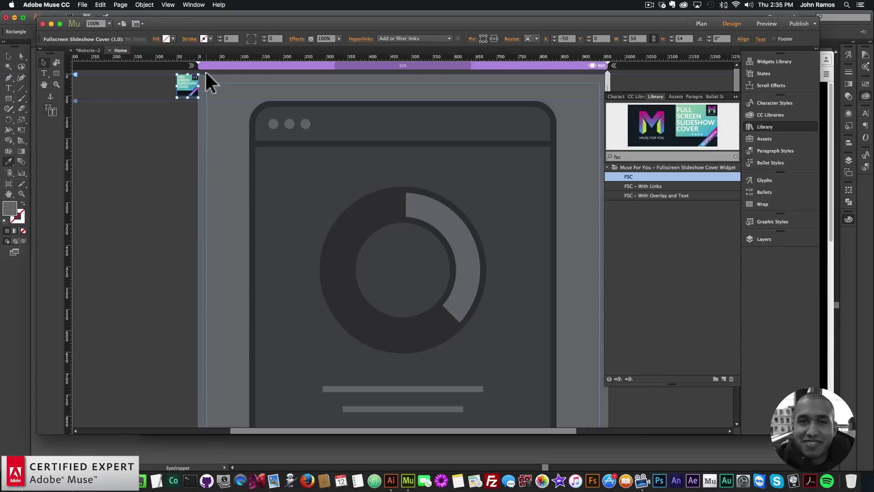
click(205, 72)
click(232, 258)
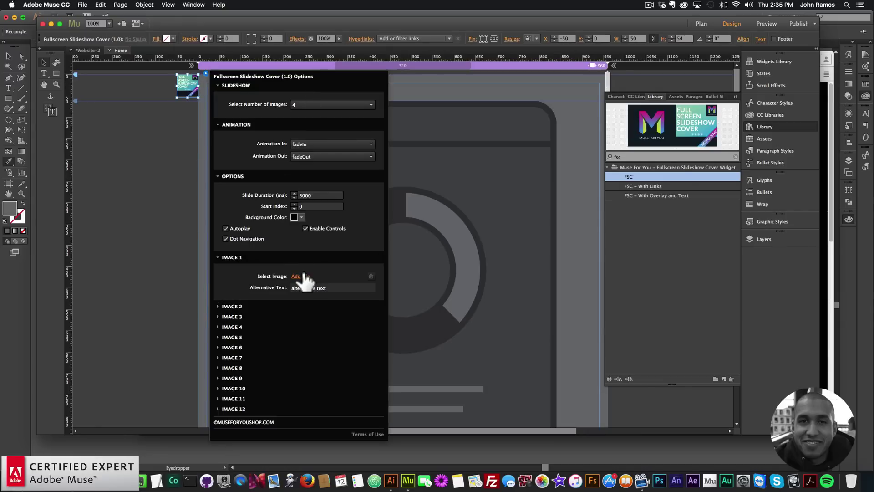
click(303, 276)
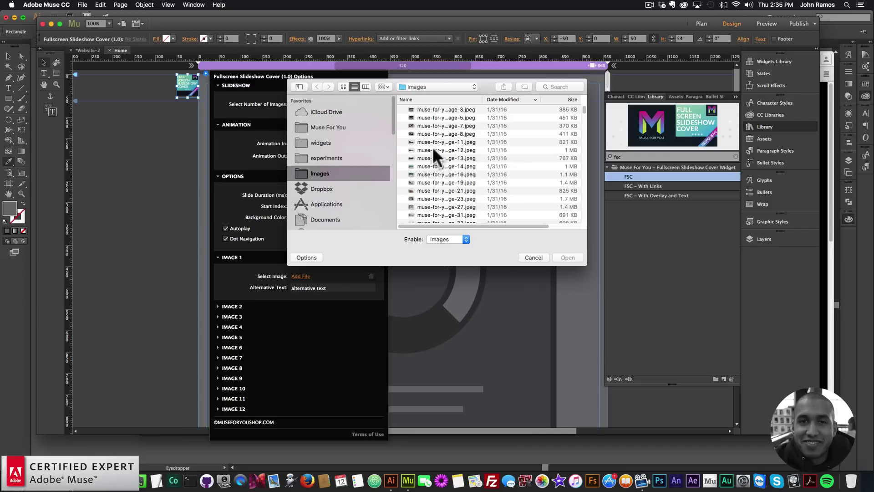
key(super+1)
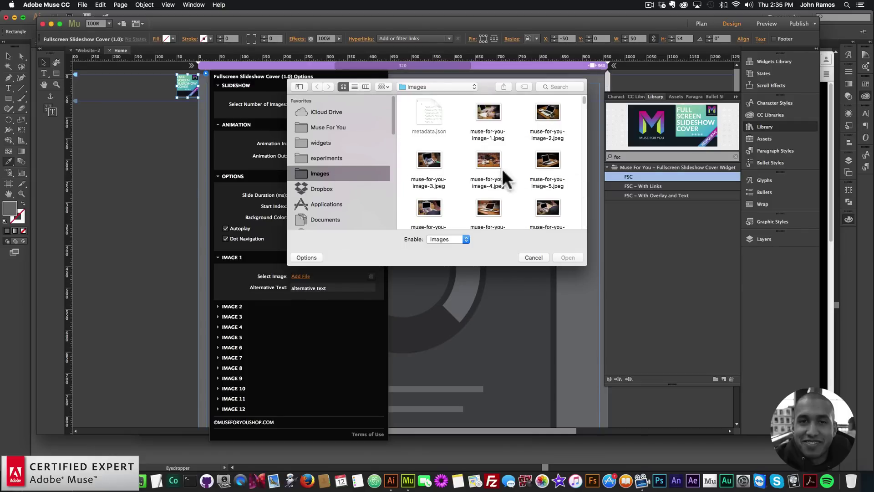
double_click(477, 165)
- Add muse-for-you-image-5.jpeg as Image 2 and muse-for-you-image-6.jpeg as Image 3 of the slideshow widget
click(221, 307)
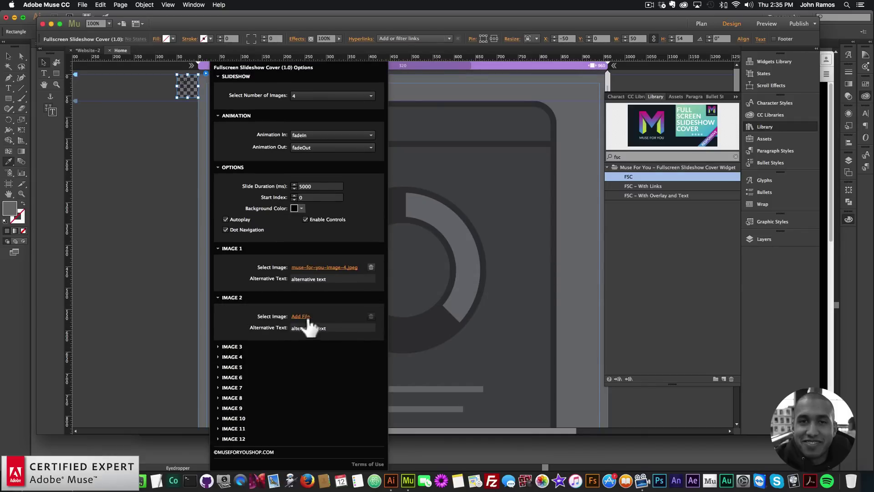
click(302, 318)
double_click(536, 170)
click(233, 347)
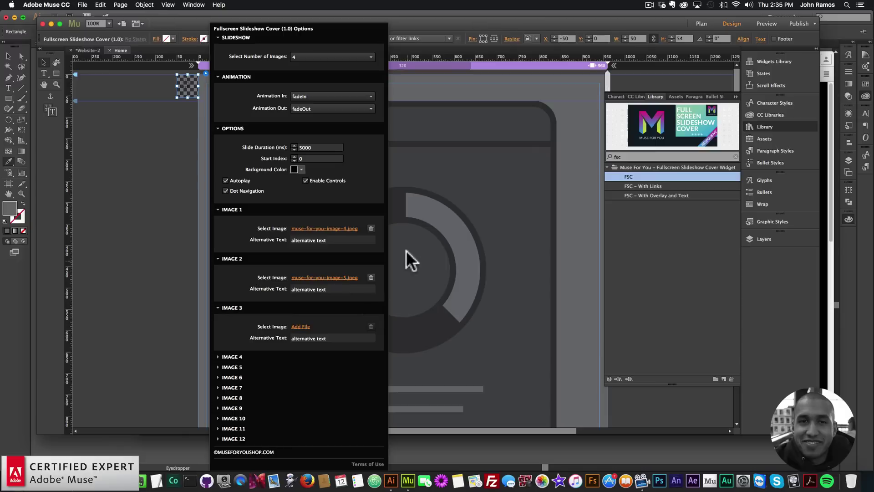
click(304, 327)
double_click(435, 207)
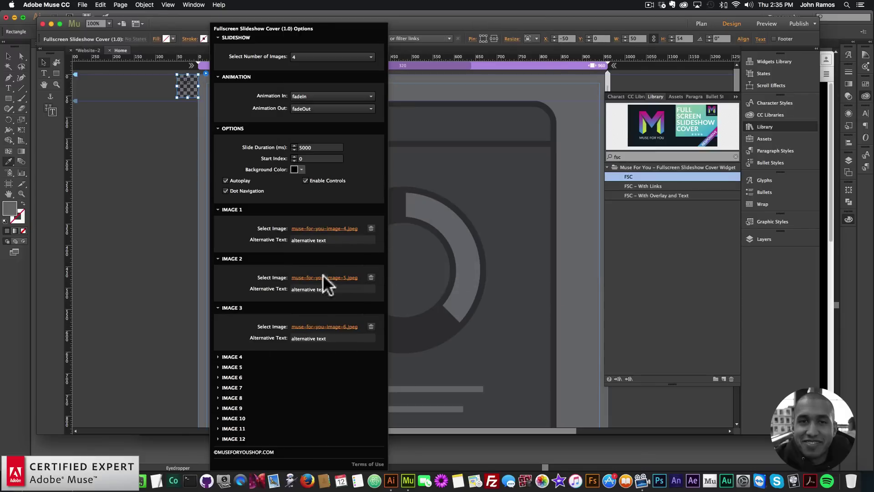
- Add muse-for-you-image-8.jpeg as Image 4 of the slideshow widget and close its options
click(231, 357)
click(300, 375)
double_click(540, 217)
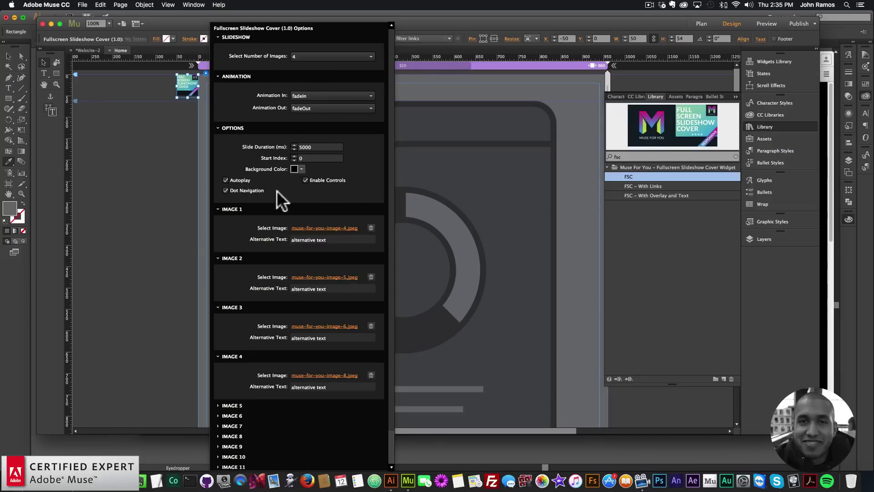
click(152, 201)
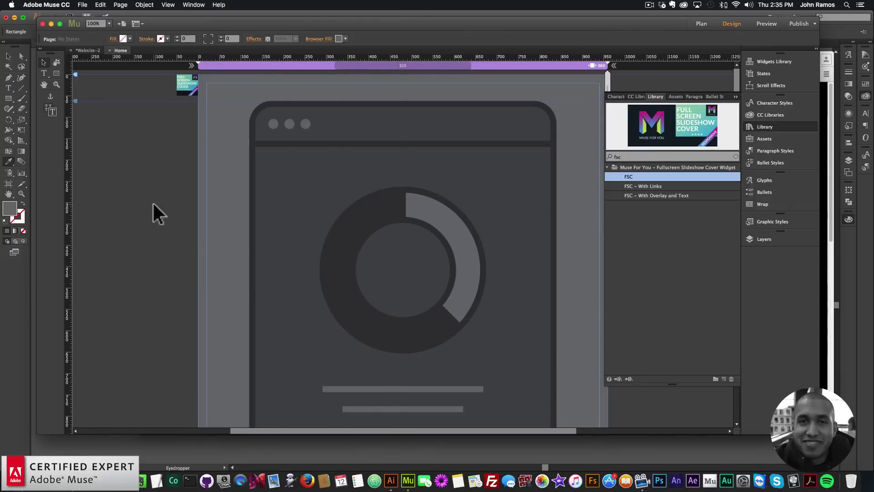
- Preview the Home page in the browser and check the fullscreen slideshow and the content below it
click(84, 4)
click(114, 148)
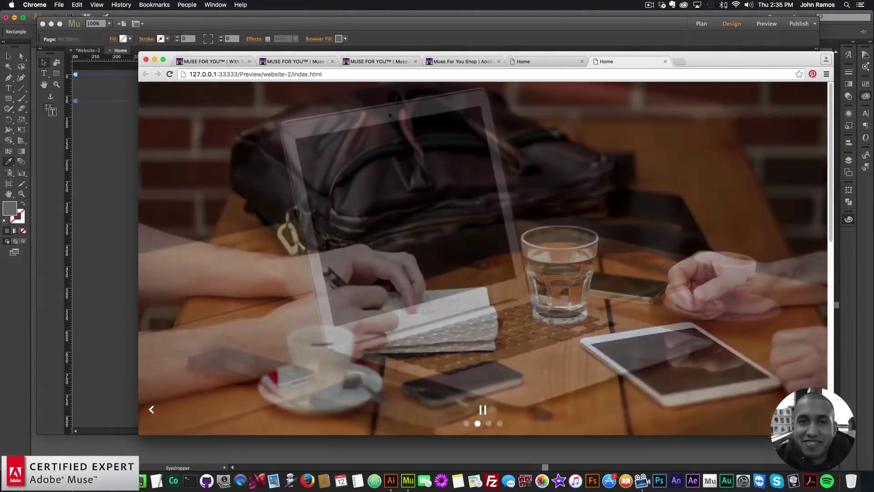
scroll(605, 345, down, 8)
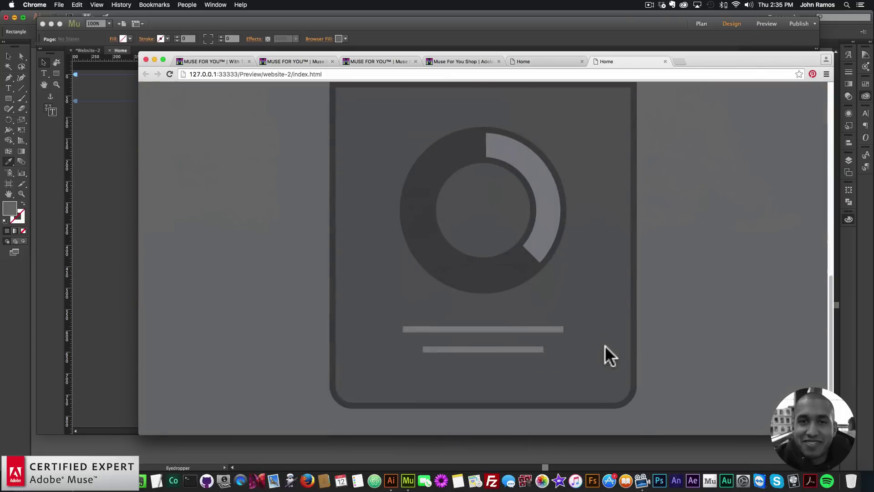
scroll(605, 346, up, 5)
scroll(574, 280, down, 5)
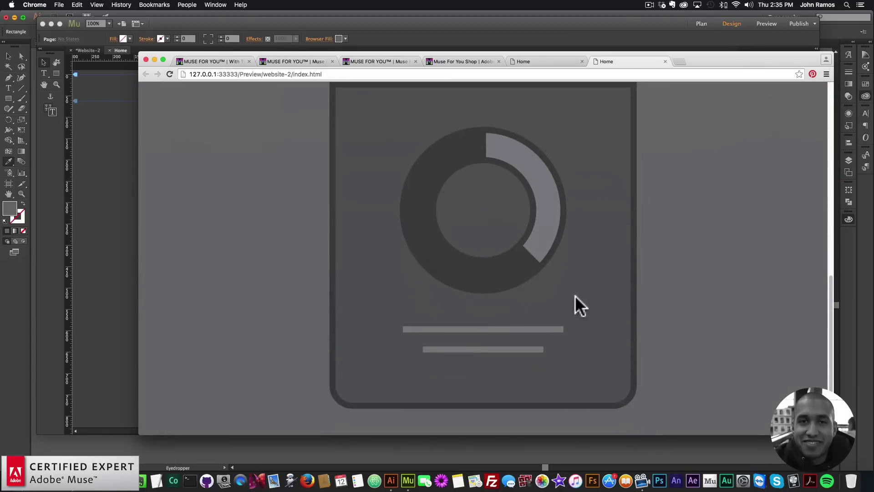
scroll(575, 295, up, 6)
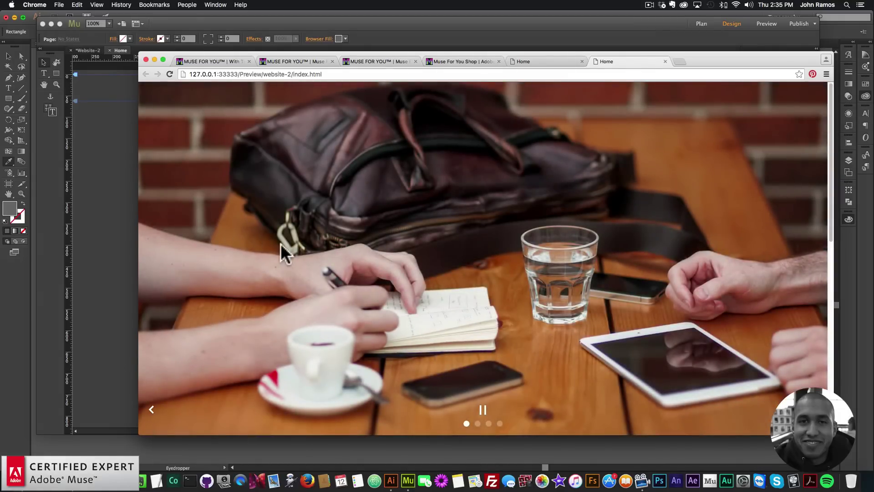
- Check in the browser preview how the page content scrolls below the slideshow, and return to Adobe Muse
scroll(542, 245, down, 6)
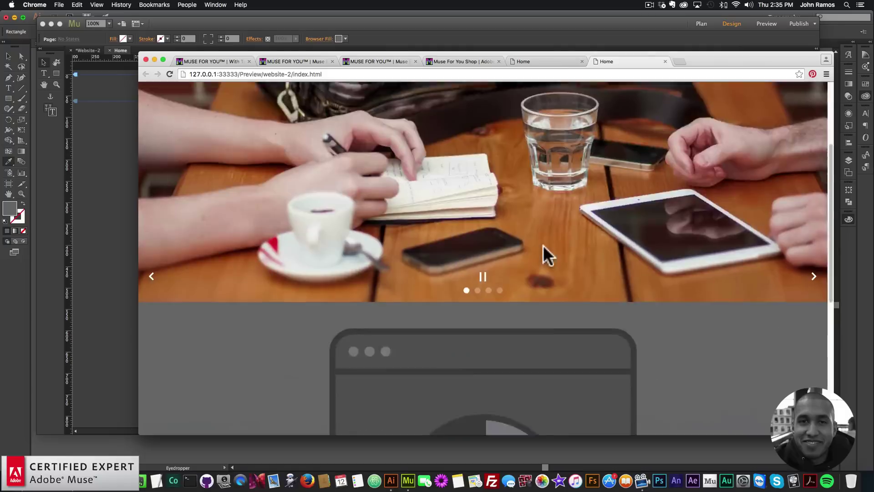
scroll(543, 242, up, 6)
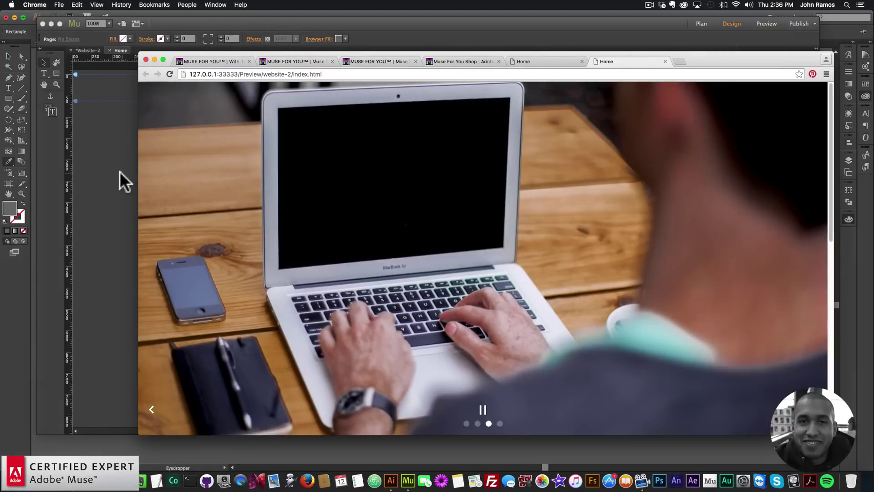
click(120, 172)
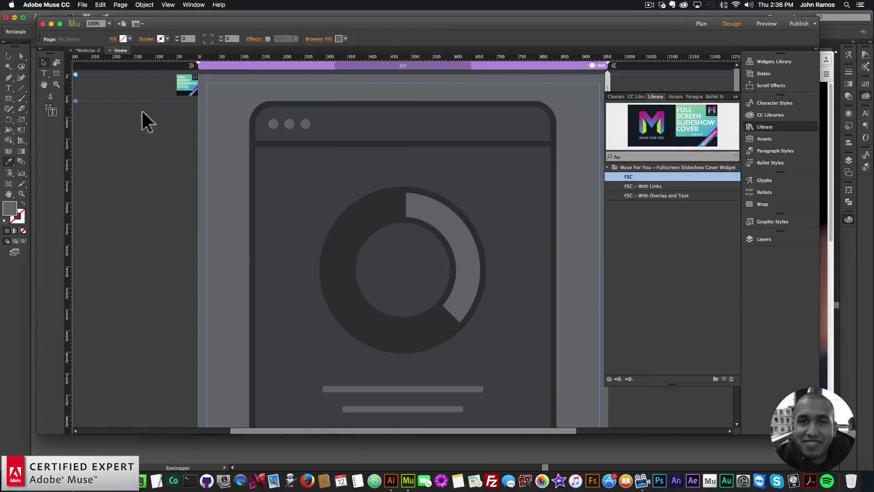
- Delete the existing slideshow widget and place the FSC – With Links widget from the library beside the page's upper-left corner
click(181, 87)
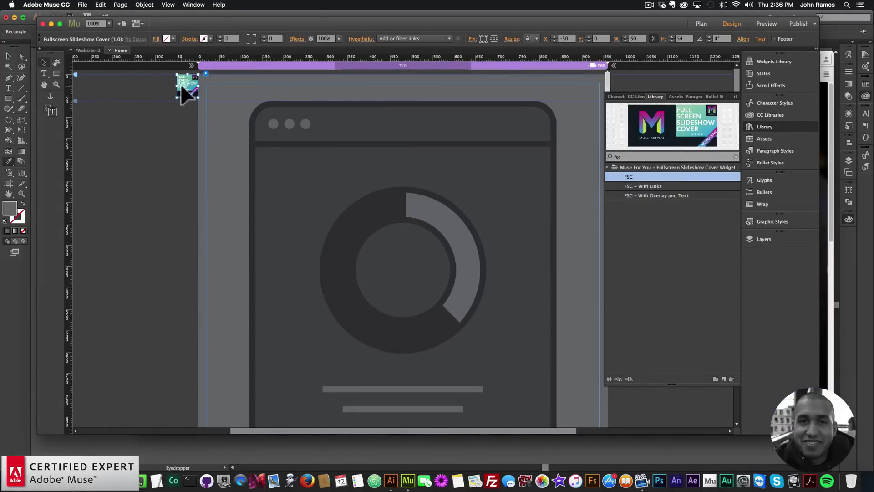
key(BackSpace)
click(651, 186)
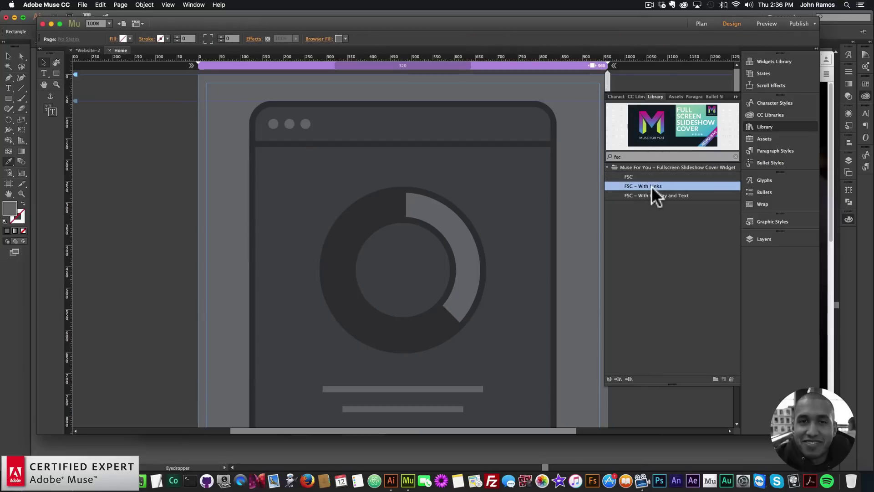
drag(651, 184, 177, 76)
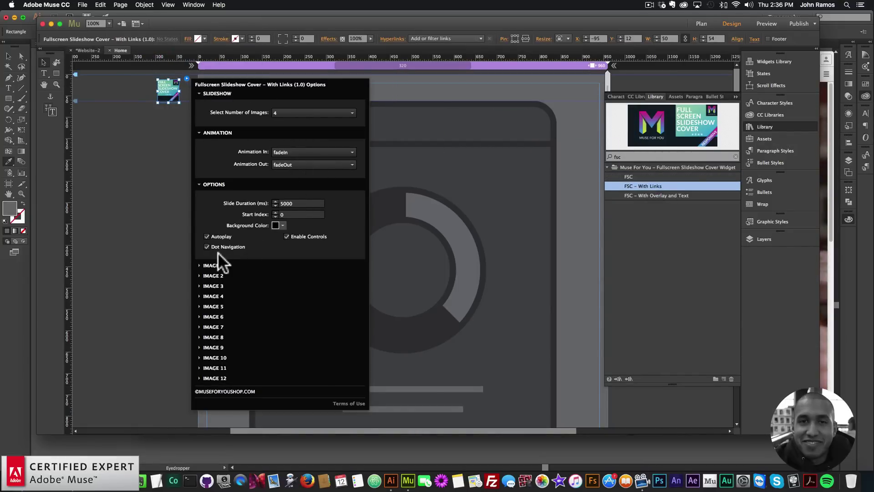
- Add muse-for-you-image-4.jpeg as Image 1 and muse-for-you-image-6.jpeg as Image 2 of the With Links widget
click(211, 265)
click(282, 285)
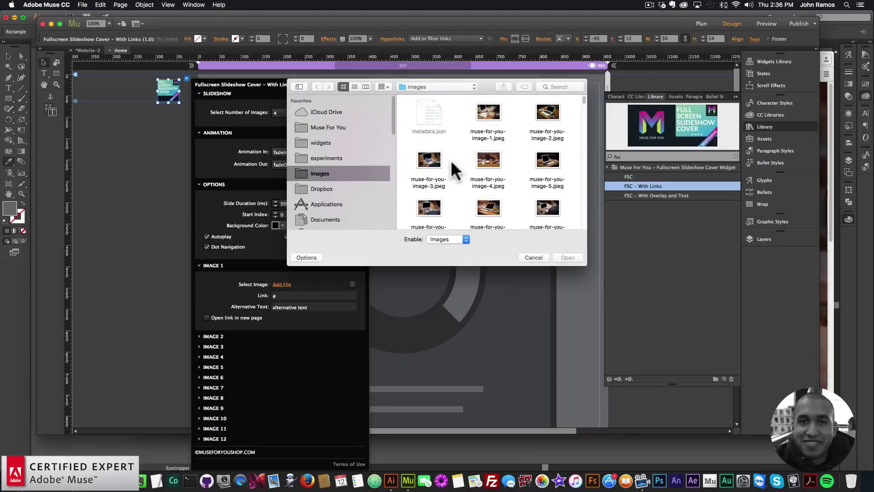
double_click(483, 172)
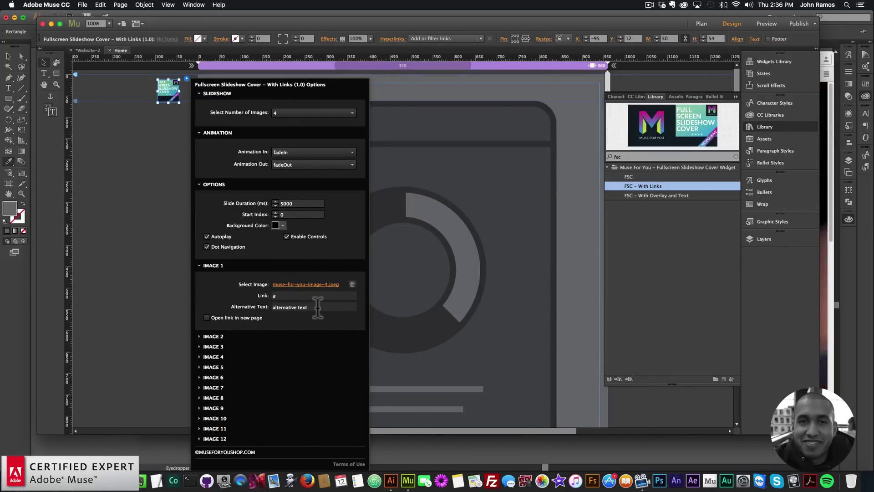
click(214, 336)
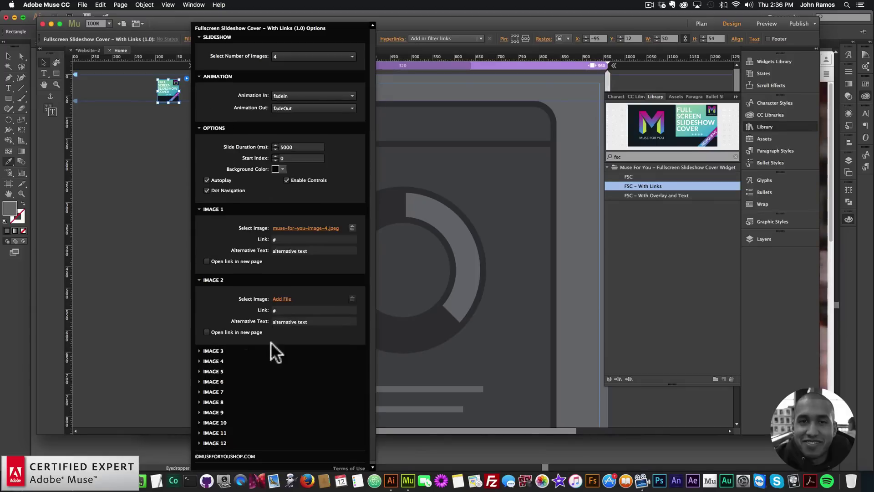
click(284, 299)
double_click(433, 206)
- Add muse-for-you-image-8.jpeg as Image 3 and muse-for-you-image-2.jpeg as Image 4 of the With Links widget
click(222, 349)
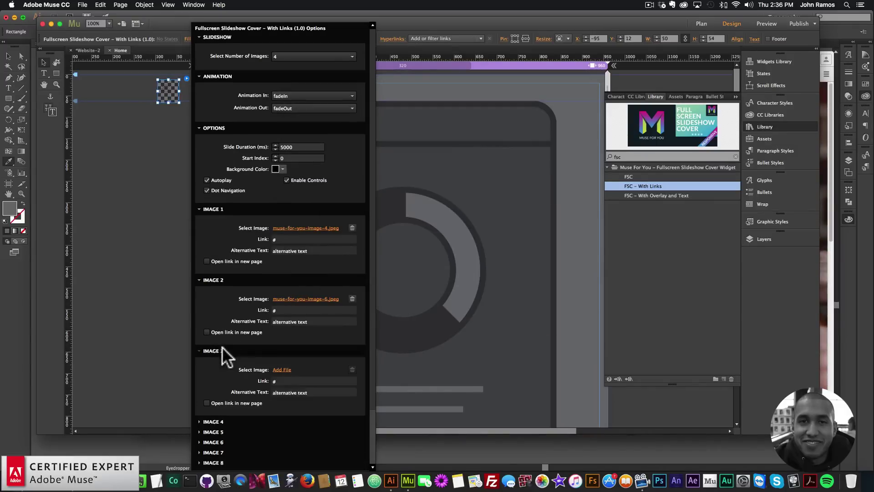
click(282, 370)
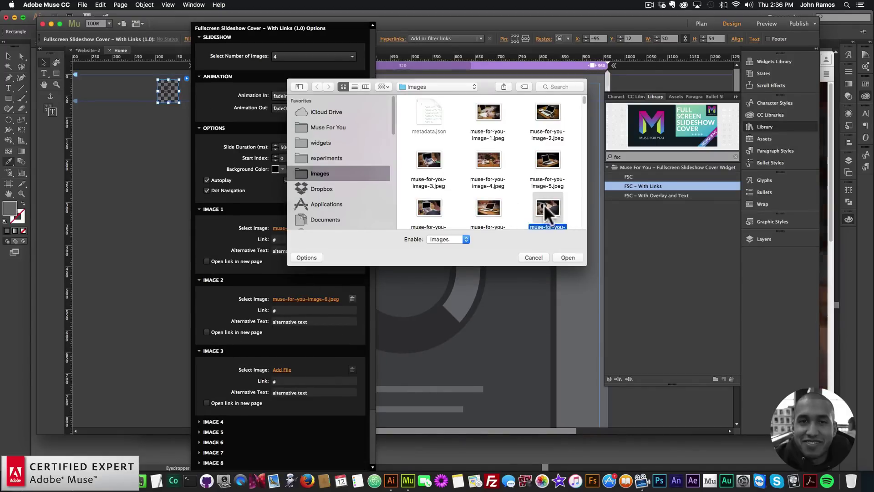
double_click(545, 206)
click(213, 421)
click(283, 440)
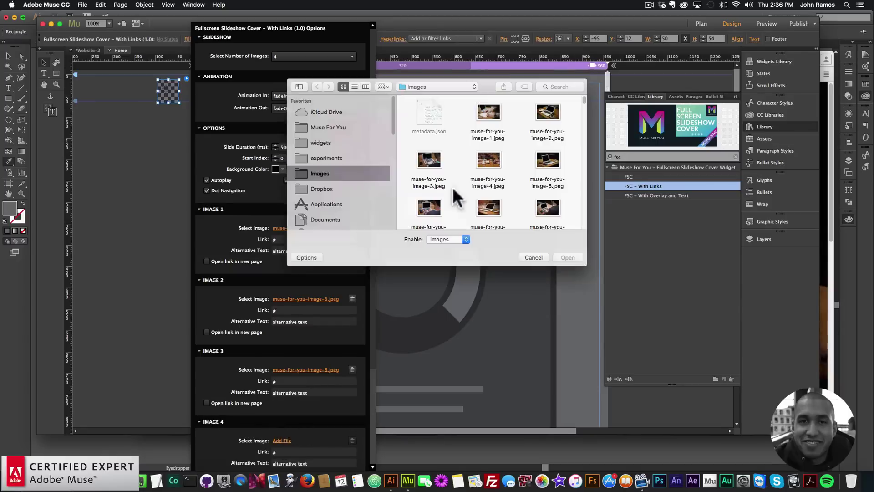
double_click(539, 135)
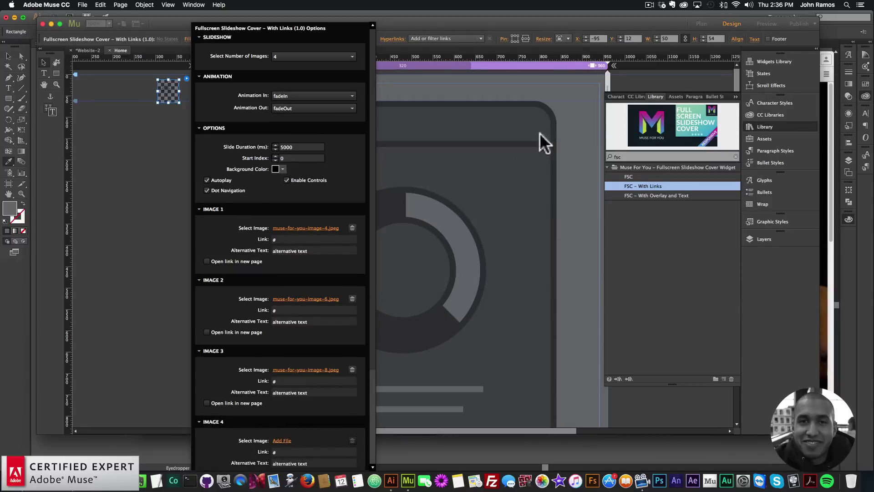
click(206, 261)
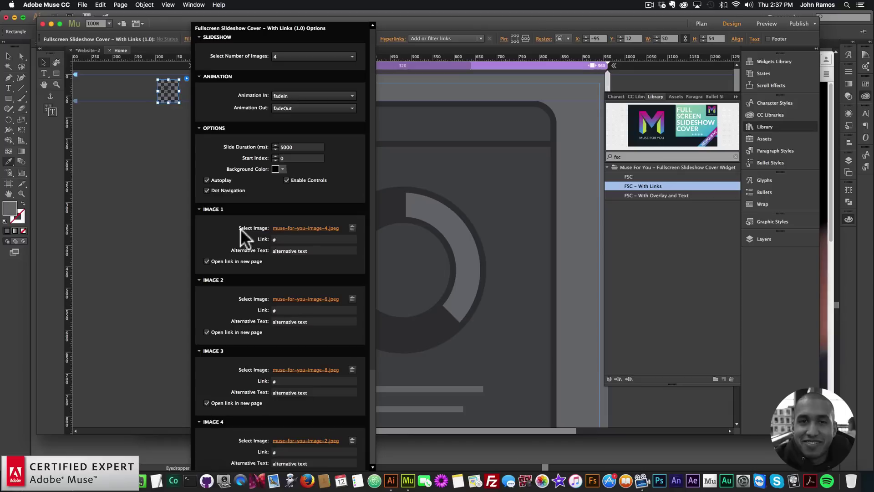
click(285, 239)
text(http://museforyoushop.com)
key(super+a)
key(super+c)
click(273, 311)
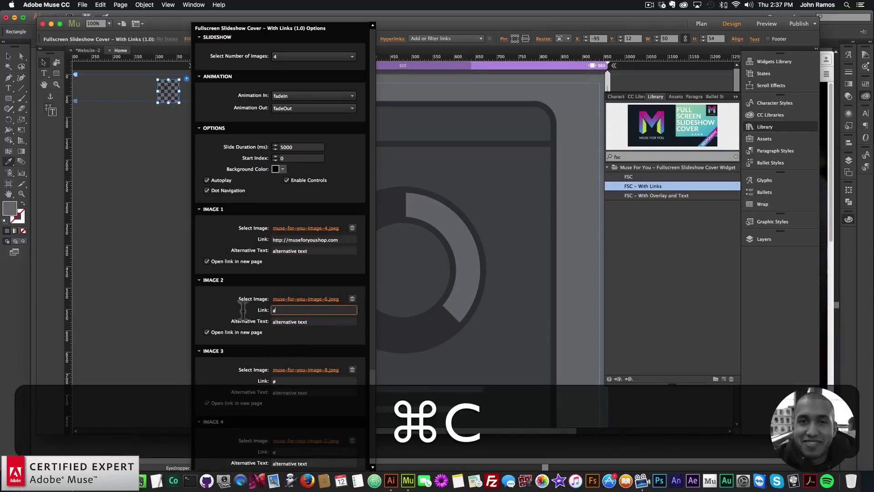
key(super+v)
click(289, 382)
click(306, 370)
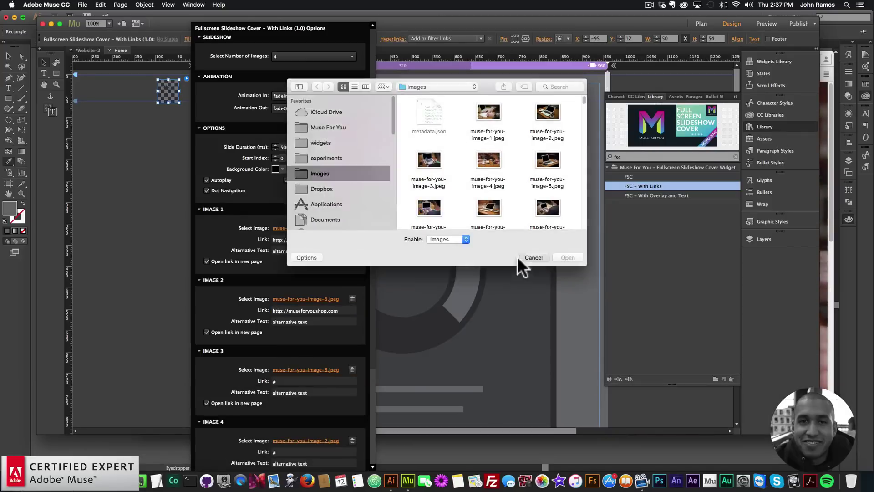
click(521, 257)
click(288, 381)
key(super+v)
click(273, 451)
text(http://google.com)
key(Return)
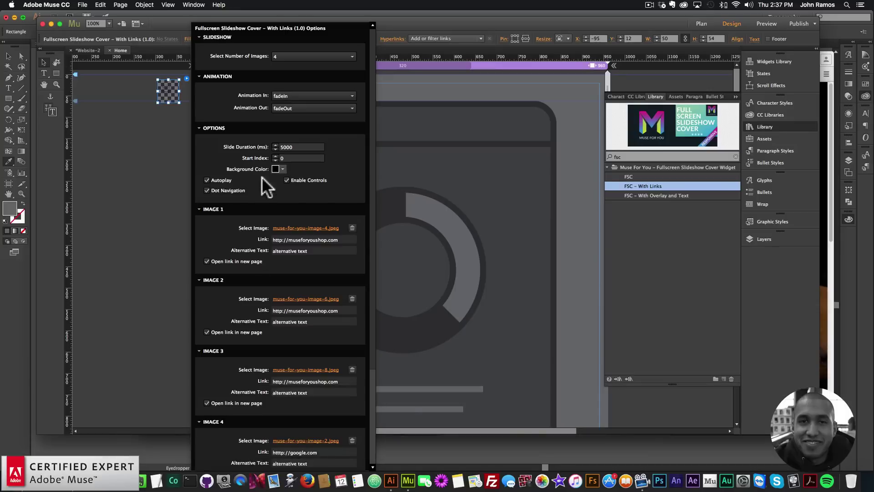
- Move the slideshow widget against the page's left edge at X -50, Y 8, and preview the Home page in the browser
click(160, 97)
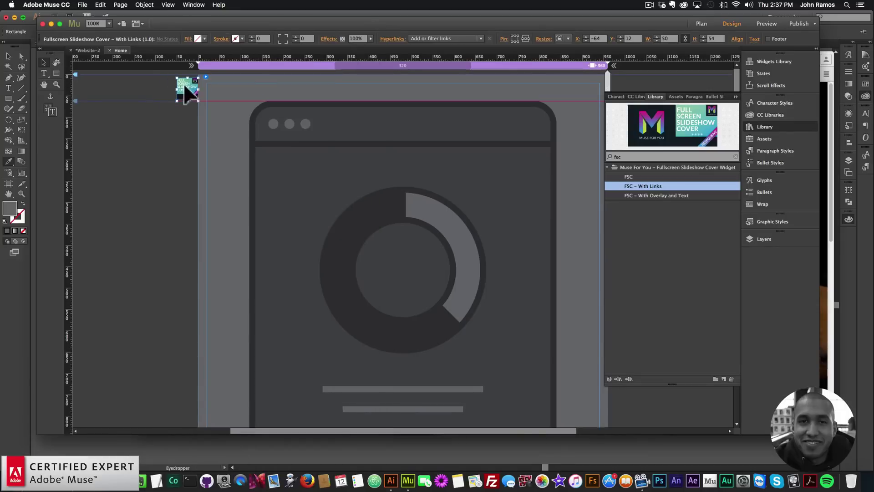
click(154, 122)
click(83, 5)
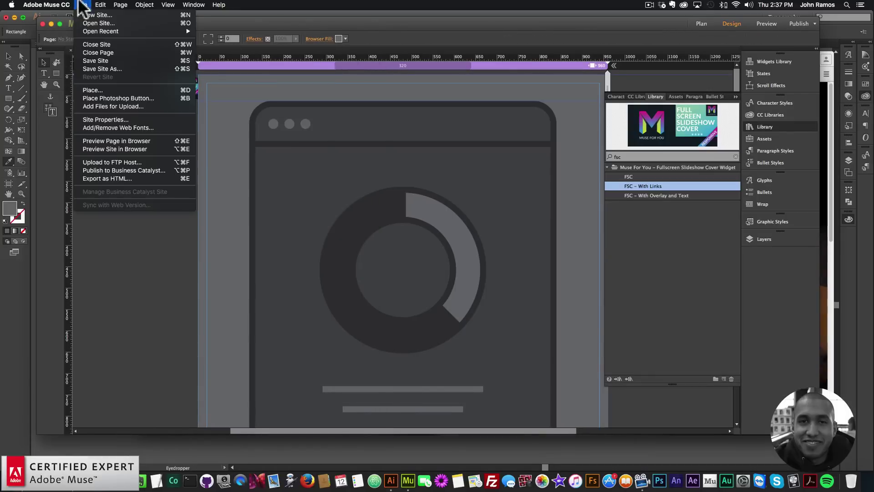
click(114, 141)
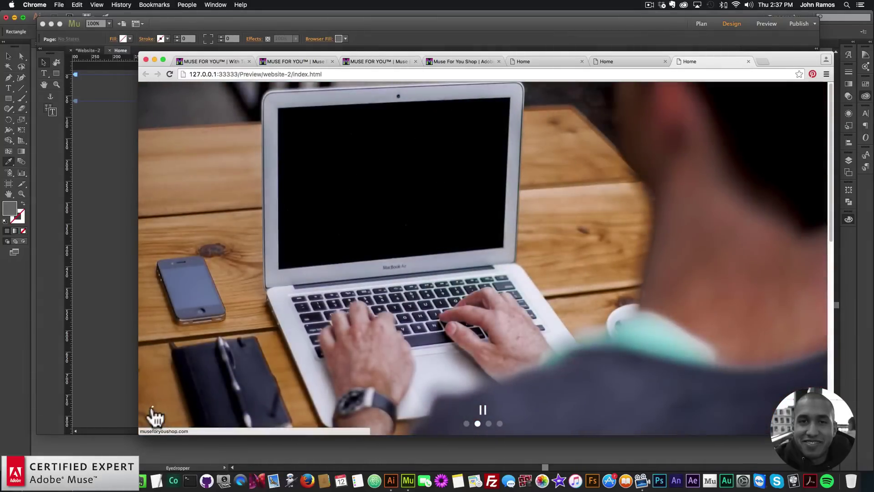
- Test the links of the slides set to open museforyoushop.com in a new tab, returning to the preview between slides
click(155, 416)
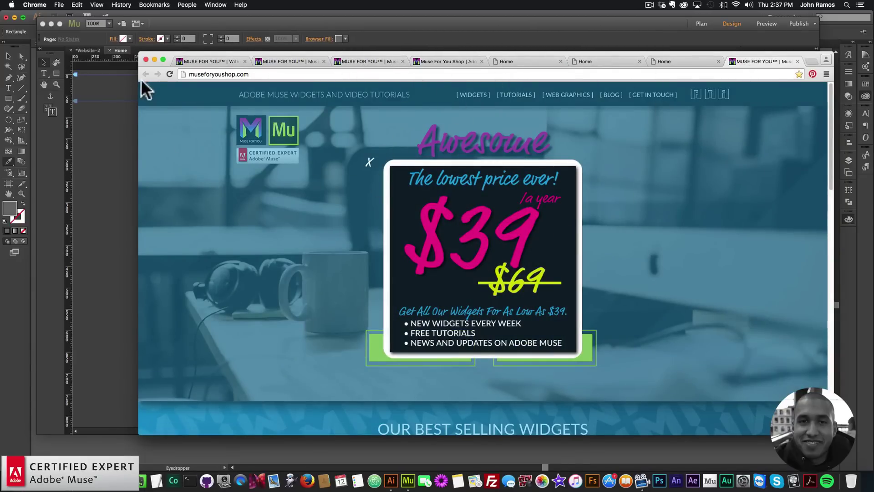
click(668, 61)
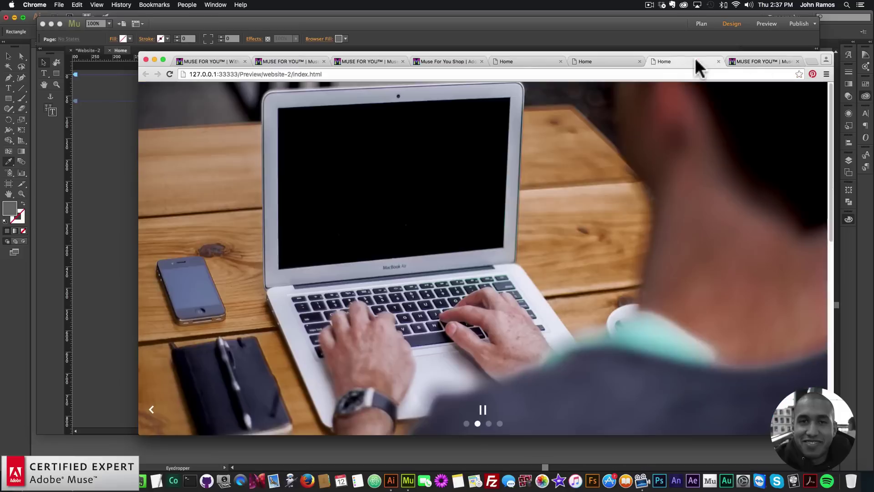
click(499, 277)
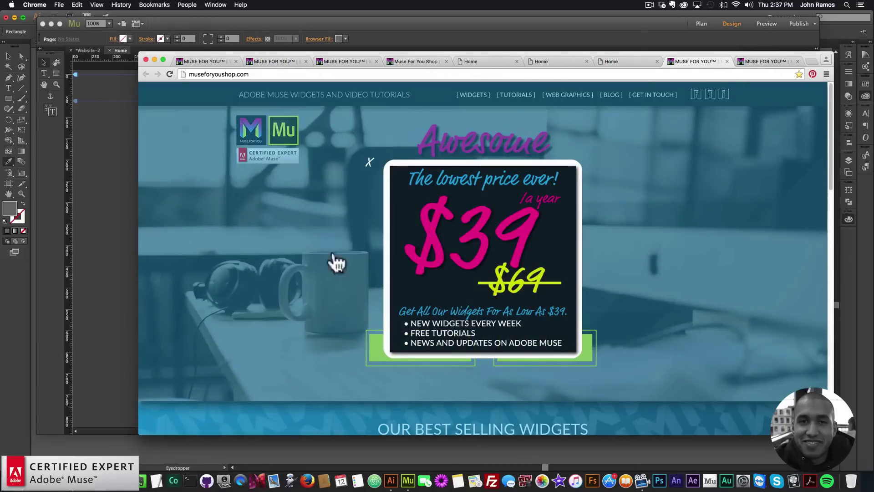
click(641, 56)
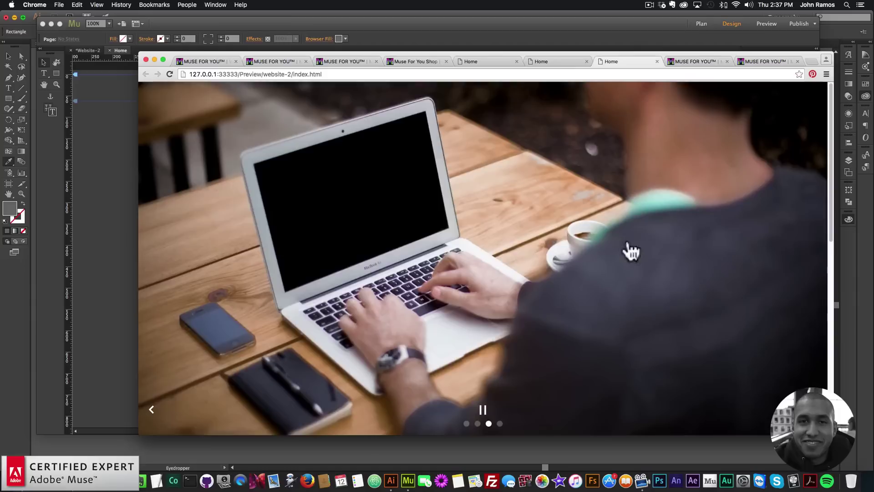
click(524, 280)
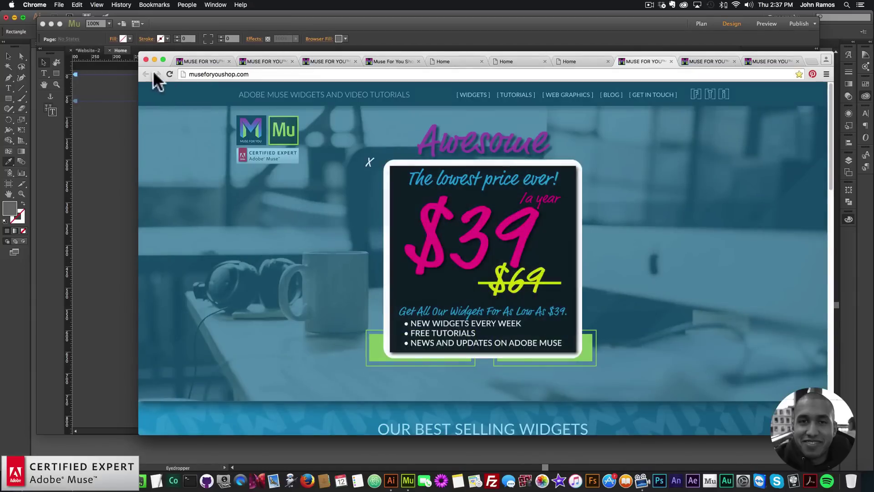
click(570, 61)
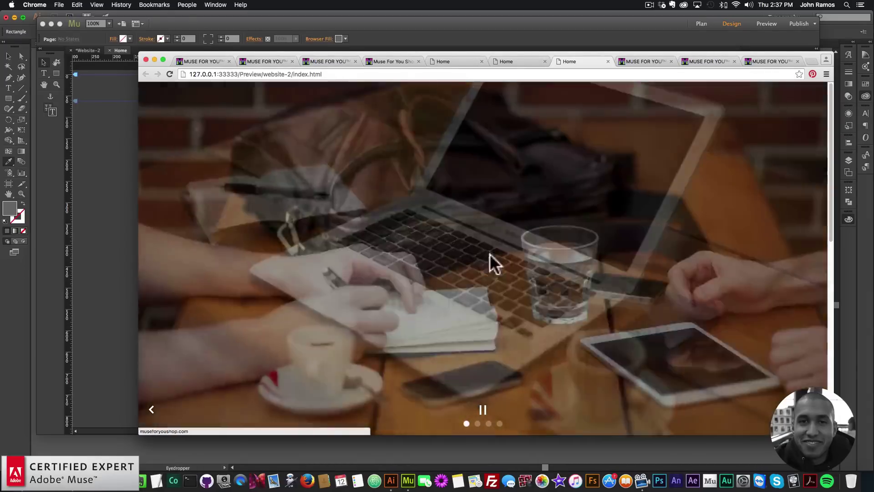
click(497, 253)
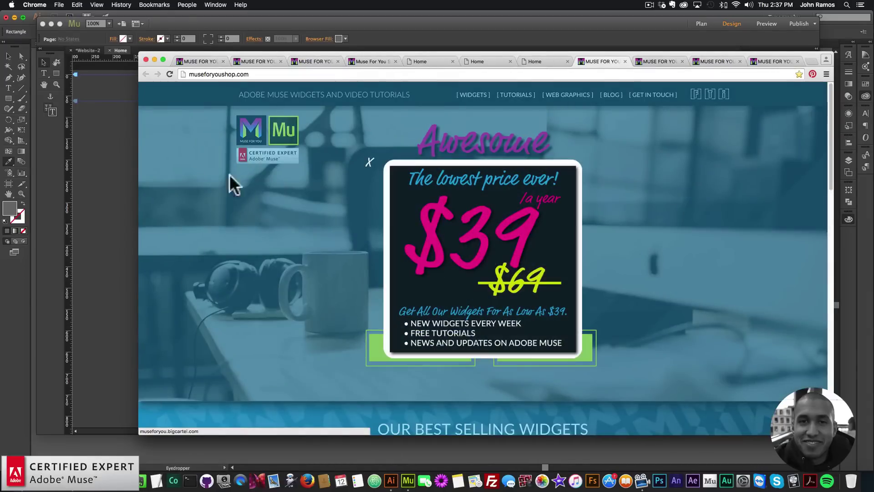
click(78, 248)
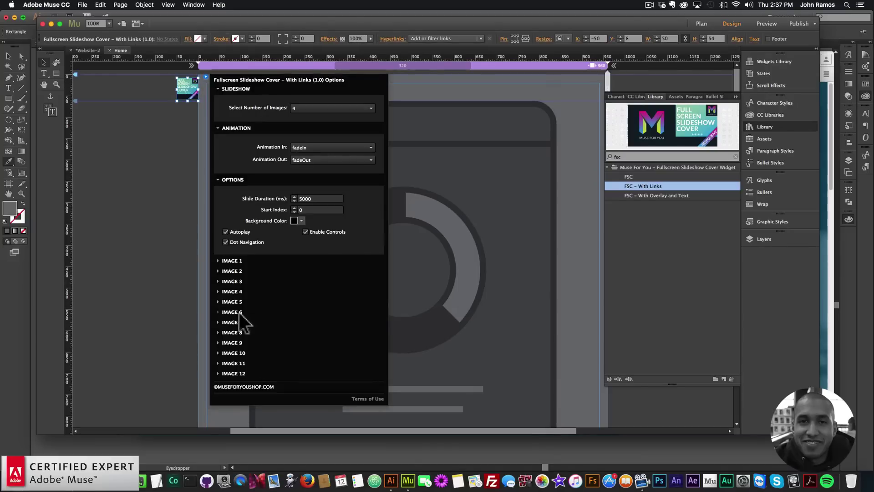
click(232, 291)
click(308, 322)
text(t)
key(BackSpace)
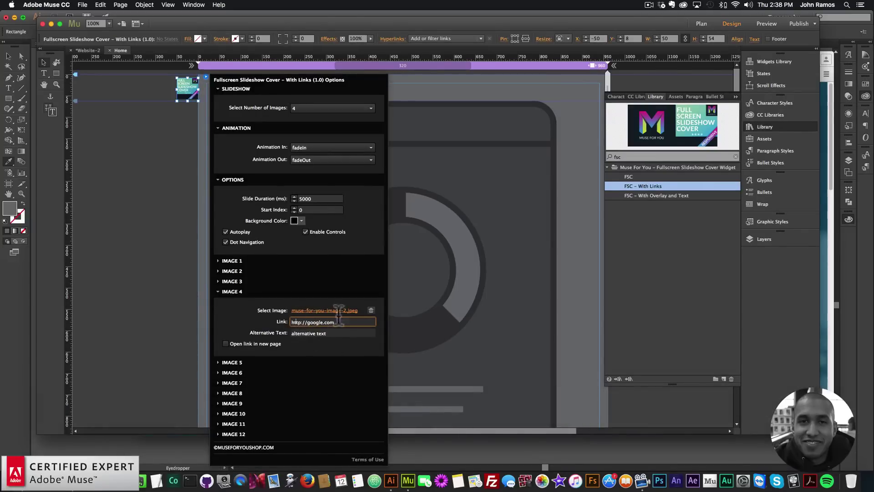
key(Return)
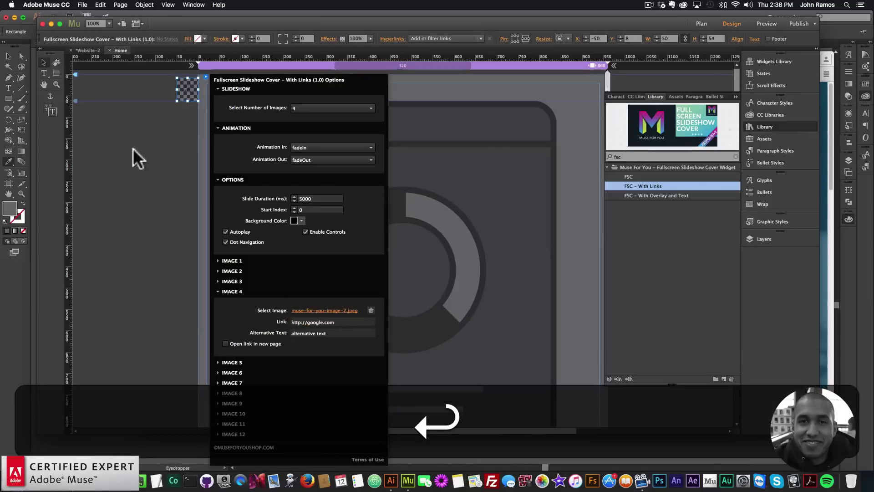
- Preview the Home page in the browser again, follow the fourth slide's link, and go back to the slideshow
click(160, 156)
click(82, 4)
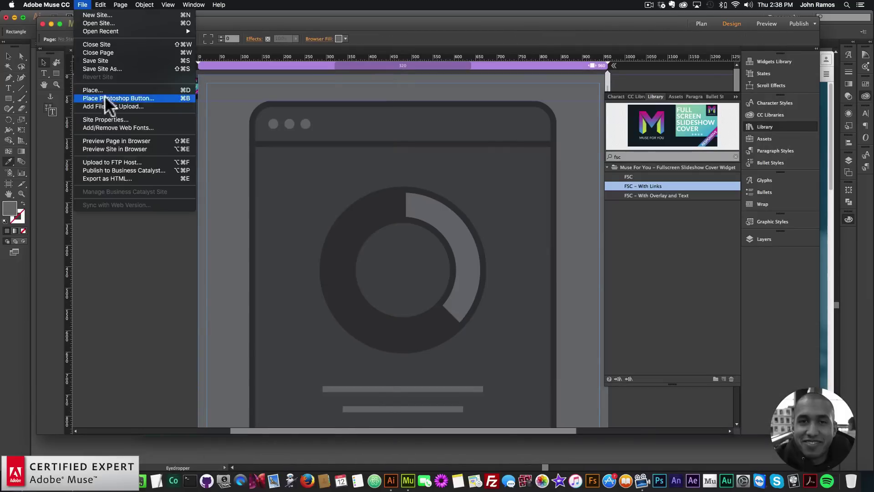
click(107, 141)
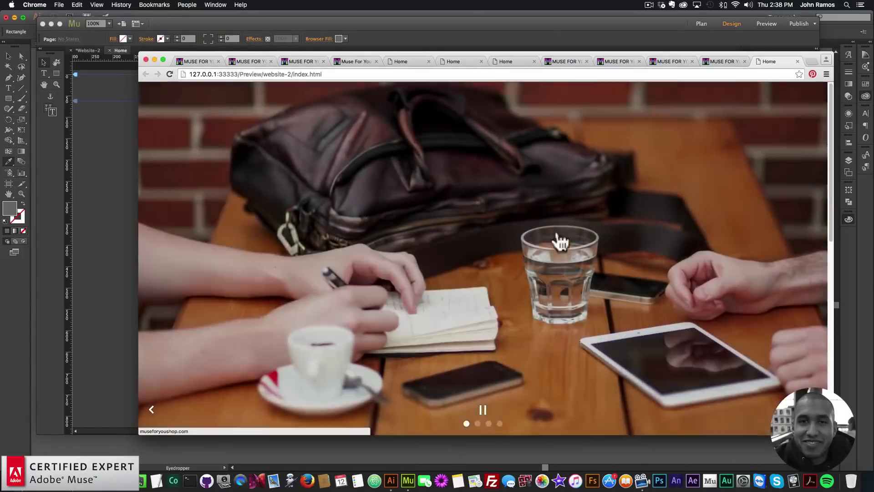
click(499, 424)
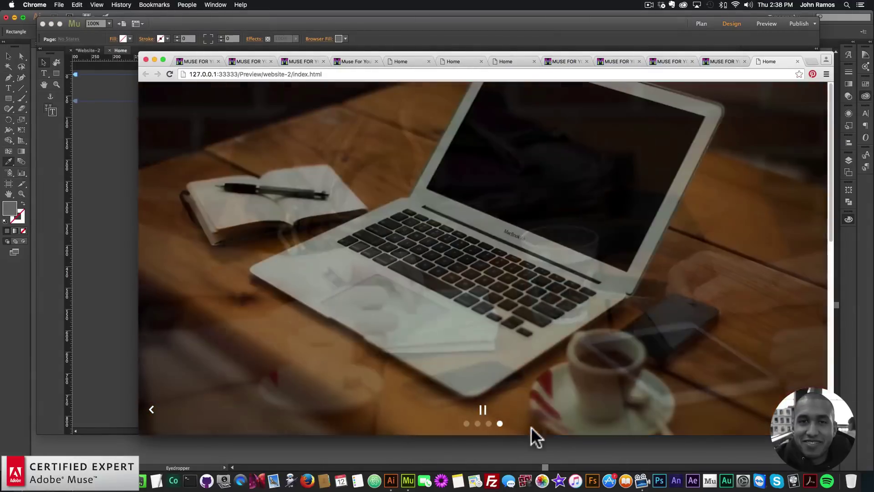
click(511, 238)
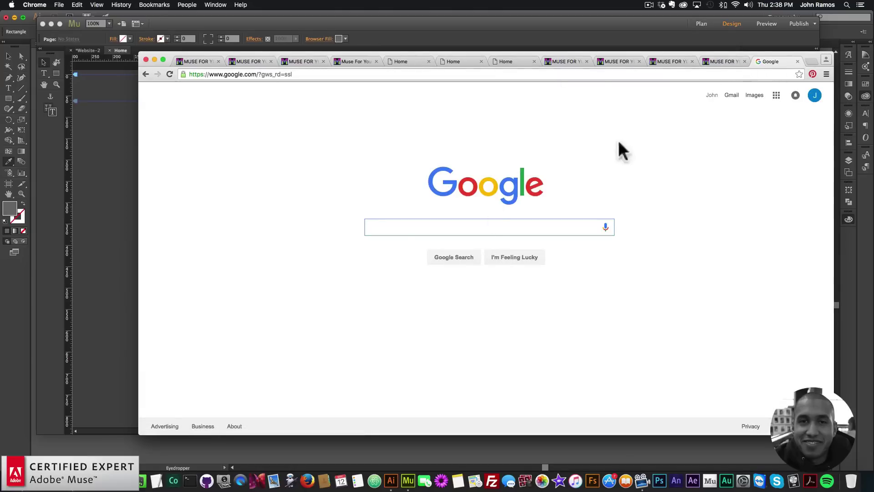
click(150, 72)
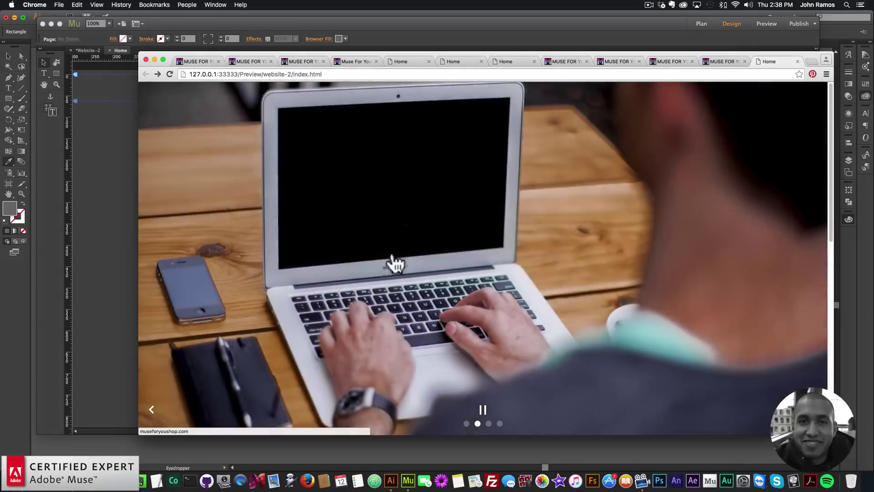
- Scroll through the previewed page past the linked slideshow and back up to check its behavior
scroll(459, 301, down, 6)
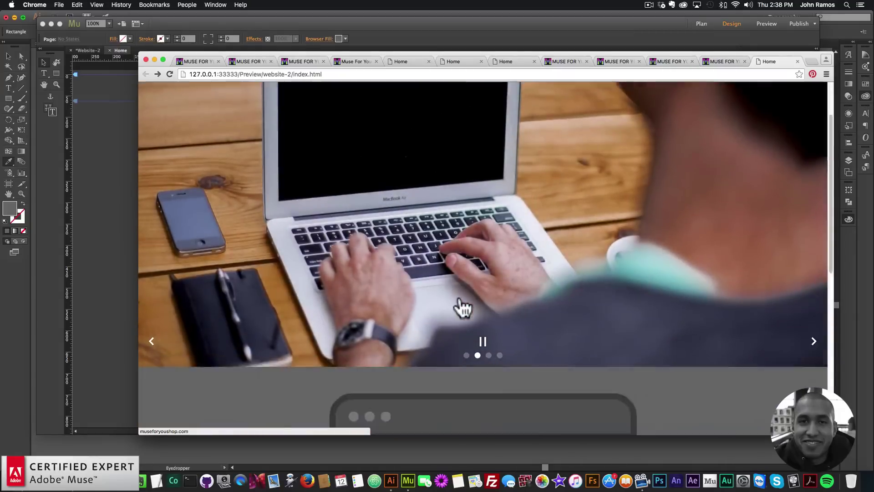
scroll(458, 294, down, 3)
scroll(455, 290, up, 9)
scroll(455, 289, down, 9)
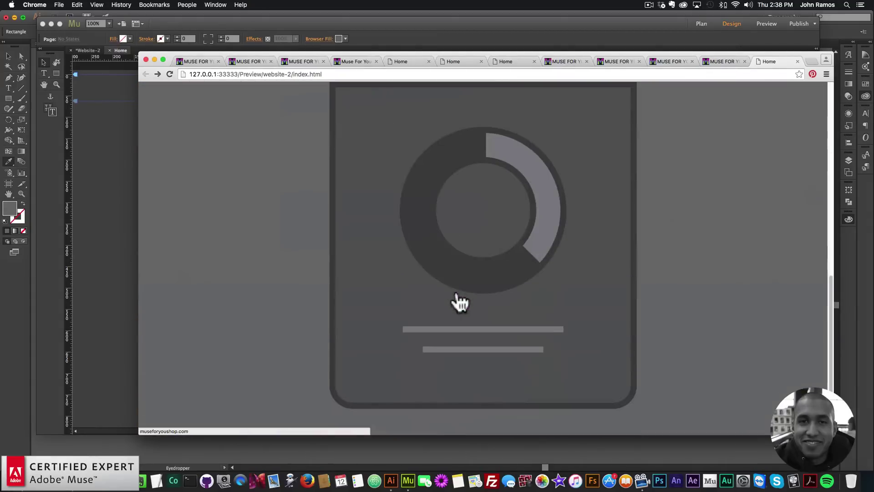
scroll(456, 288, up, 9)
- Return to Adobe Muse and replace the With Links widget with FSC - With Overlay and Text beside the page's left edge
click(137, 240)
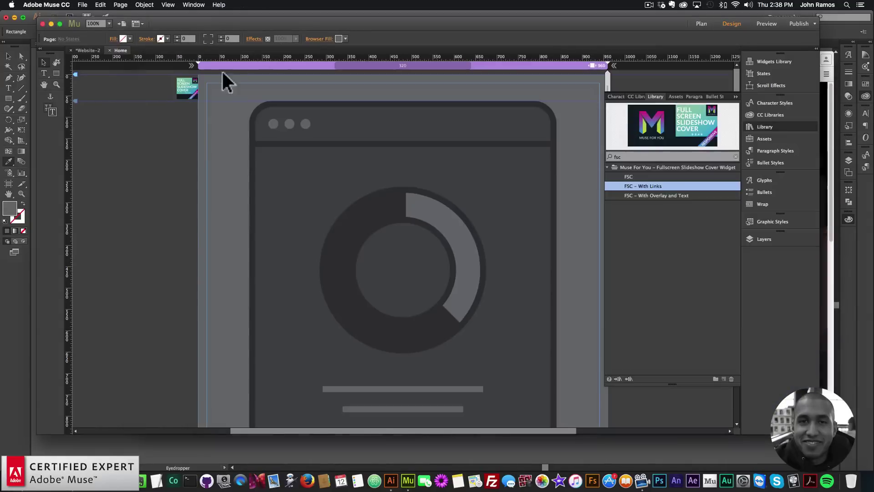
key(BackSpace)
drag(665, 196, 246, 116)
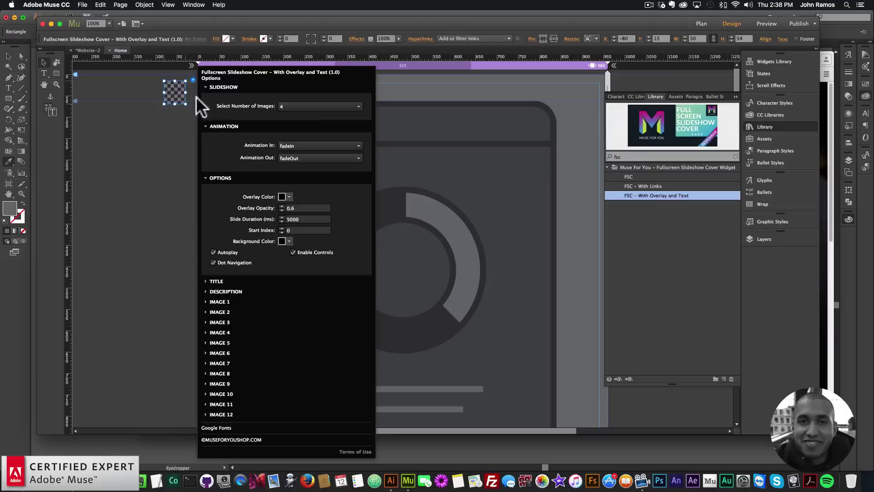
- Set the slideshow widget's overlay color to the light blue swatch
click(284, 197)
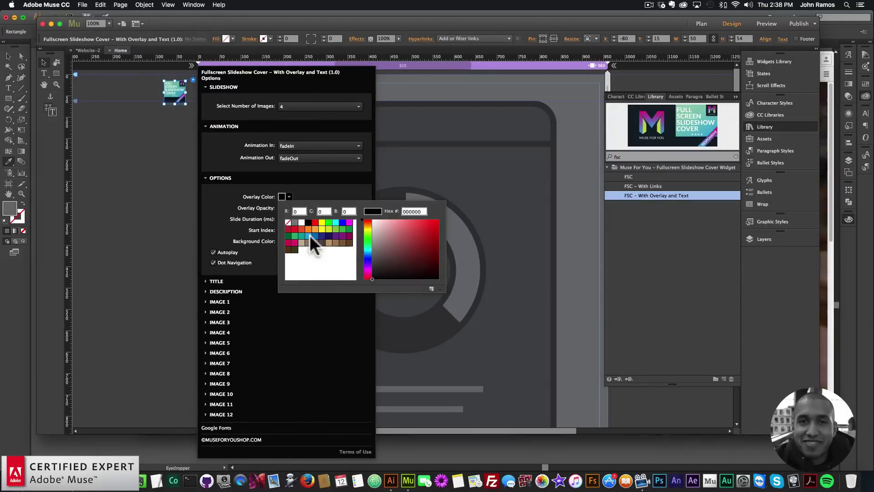
click(310, 235)
click(250, 201)
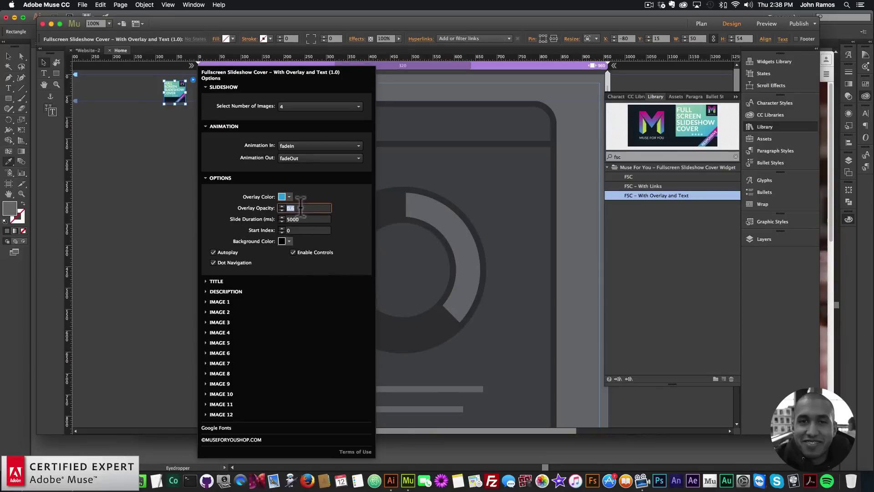
double_click(292, 208)
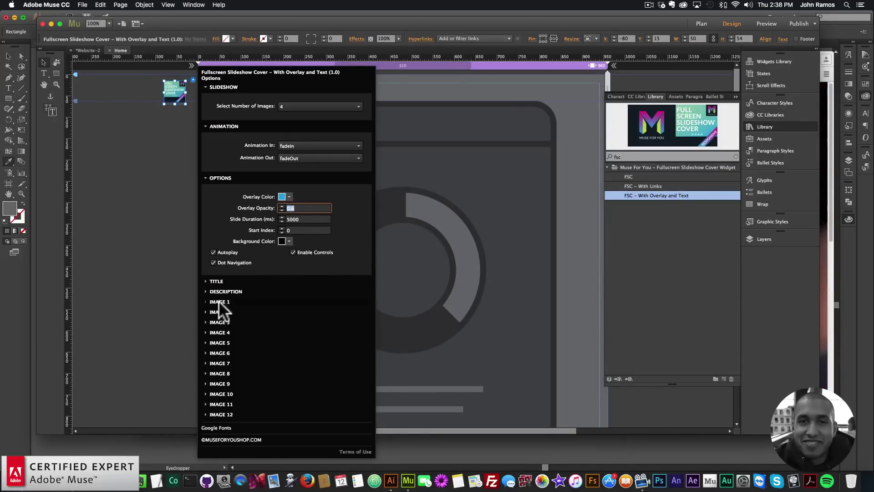
- Set the widget's title to "MUSE FOR YOU" and its Google font to Enriqueta
click(216, 279)
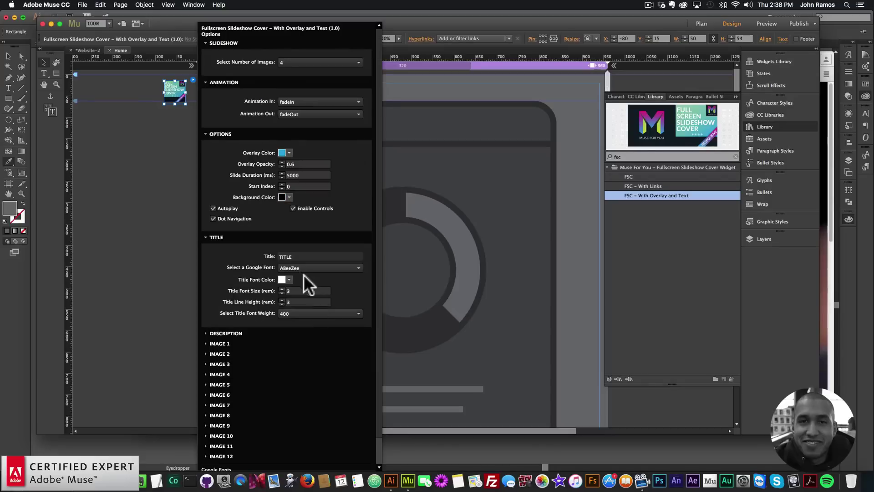
double_click(285, 253)
text(MUSE FOR YOU)
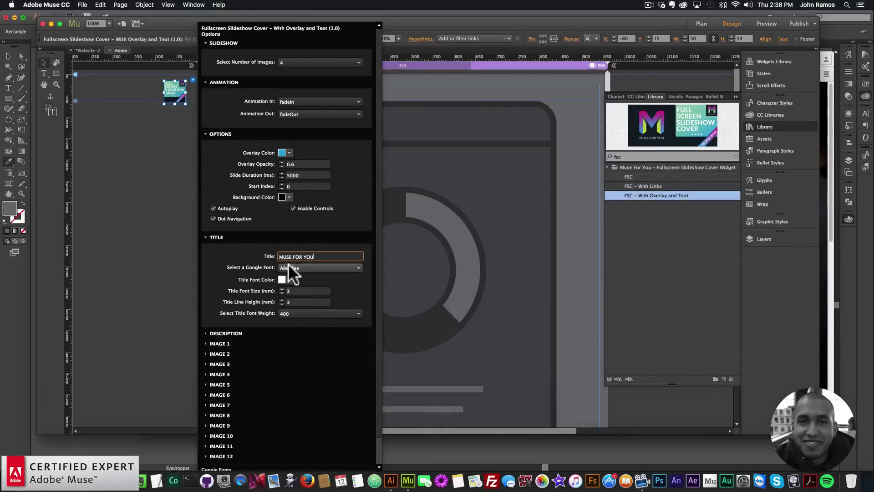
click(291, 268)
scroll(294, 182, down, 10)
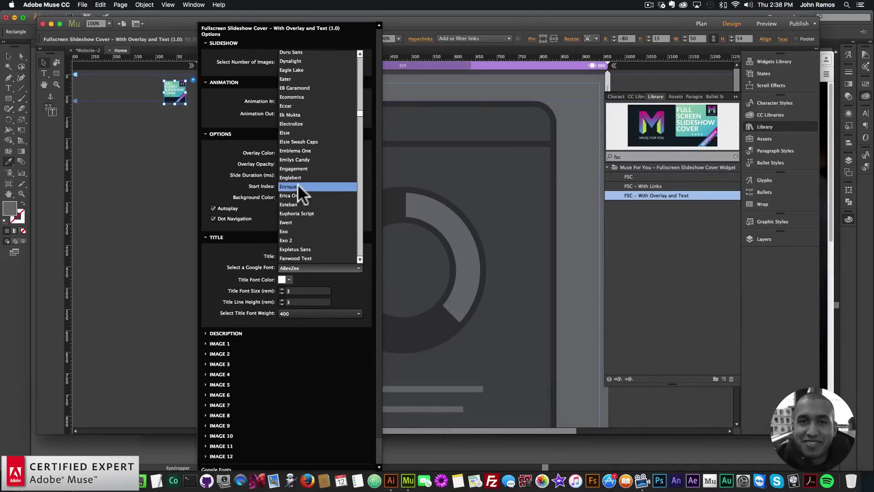
click(297, 184)
- Set the description text to "Awesome Websites + No Code = Muse For You" in the Google font Arizonia
click(300, 334)
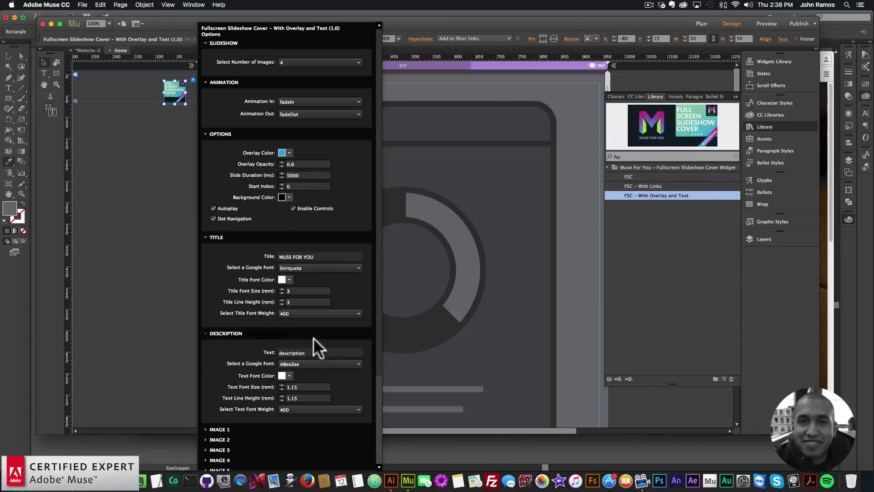
double_click(304, 351)
text(A)
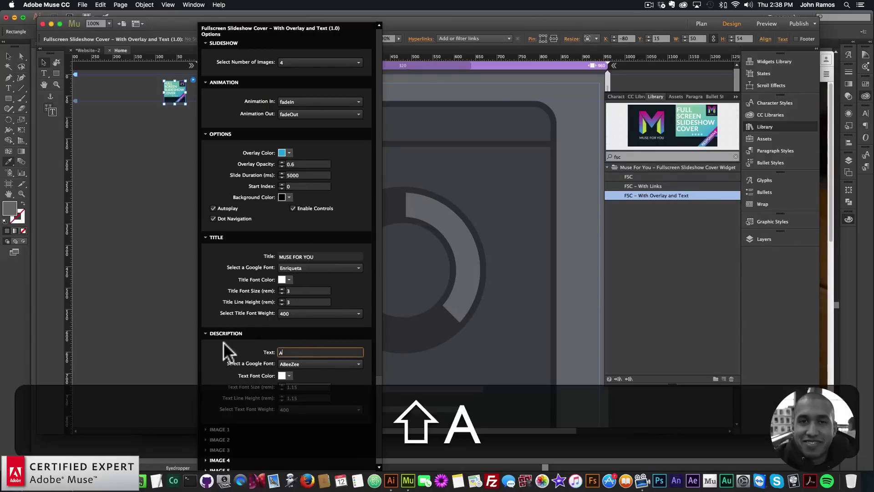
text(wesome Websites +)
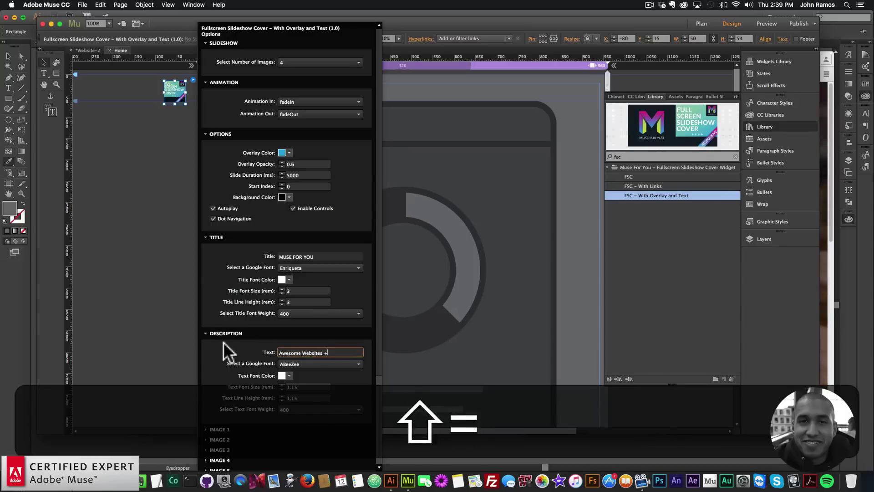
text( No Coce =M)
key(BackSpace)
text(e = Muse For You)
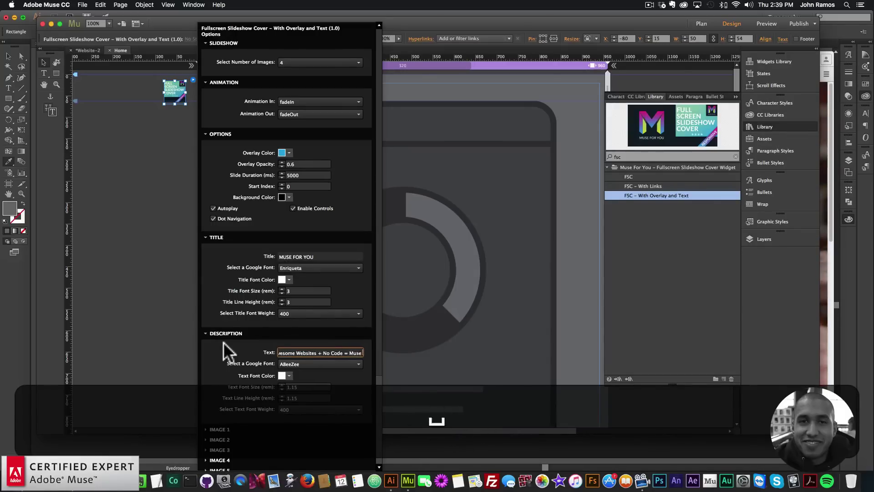
click(296, 362)
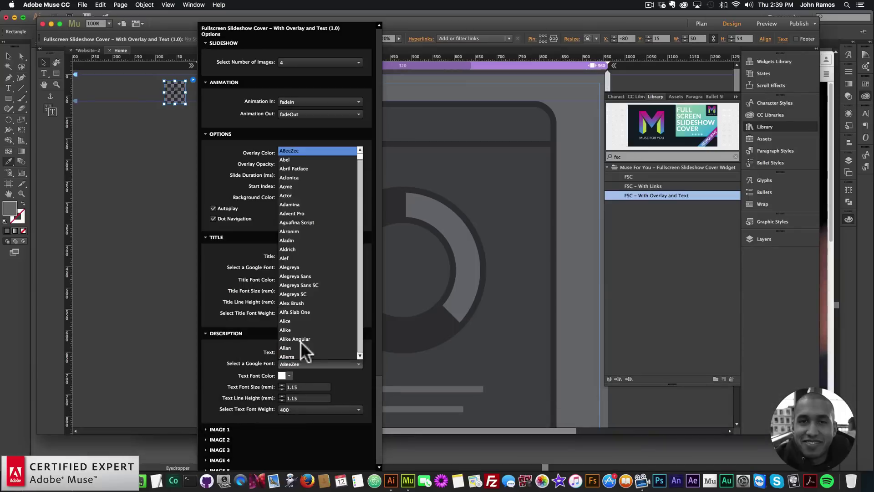
click(301, 288)
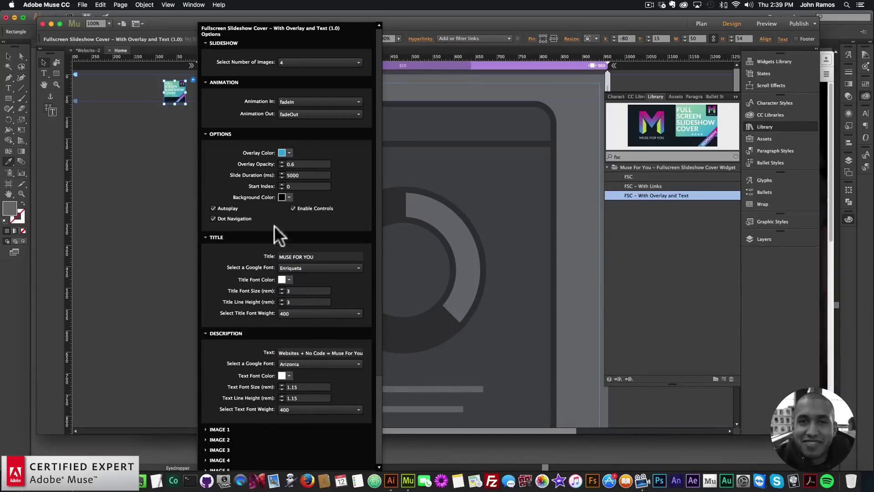
- Collapse the title and description settings, view the linked Google Fonts website, and return to Adobe Muse
click(218, 236)
click(221, 250)
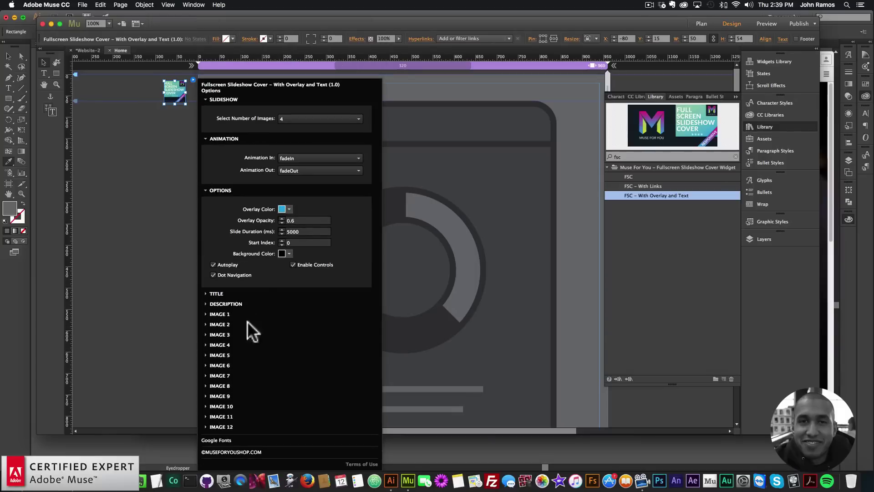
click(208, 439)
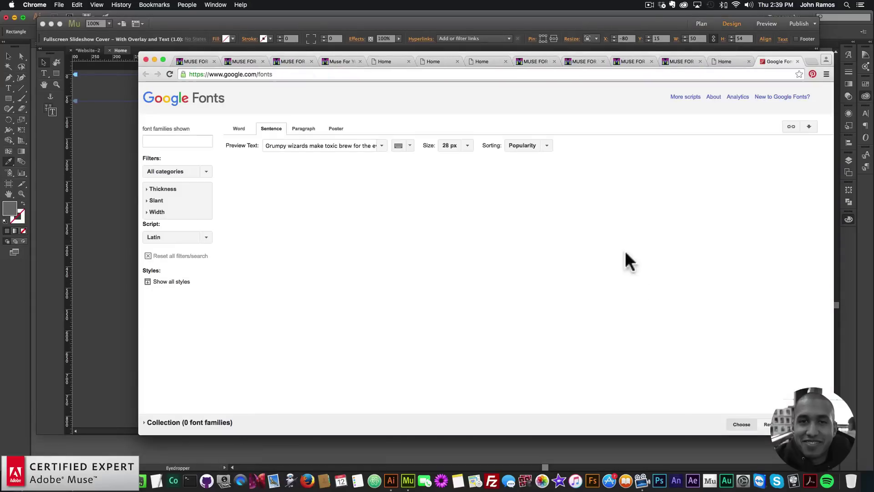
click(119, 127)
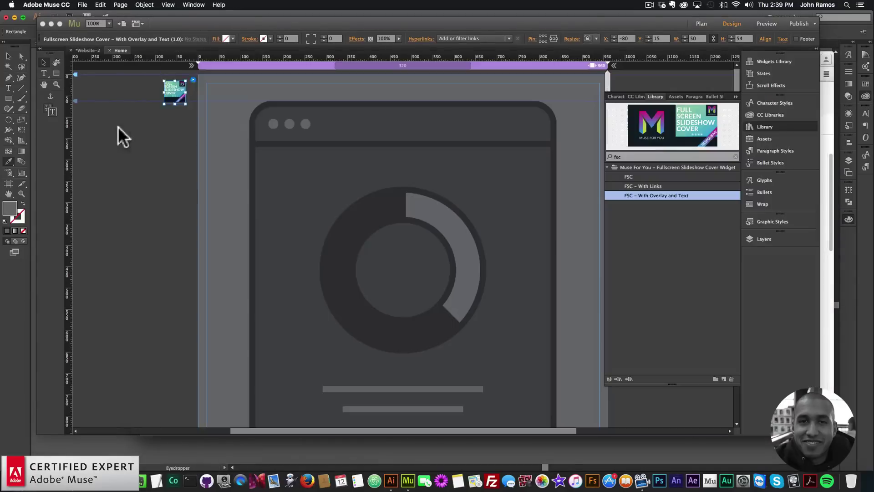
- Reopen the slideshow widget's options and review the title and description font settings
click(192, 78)
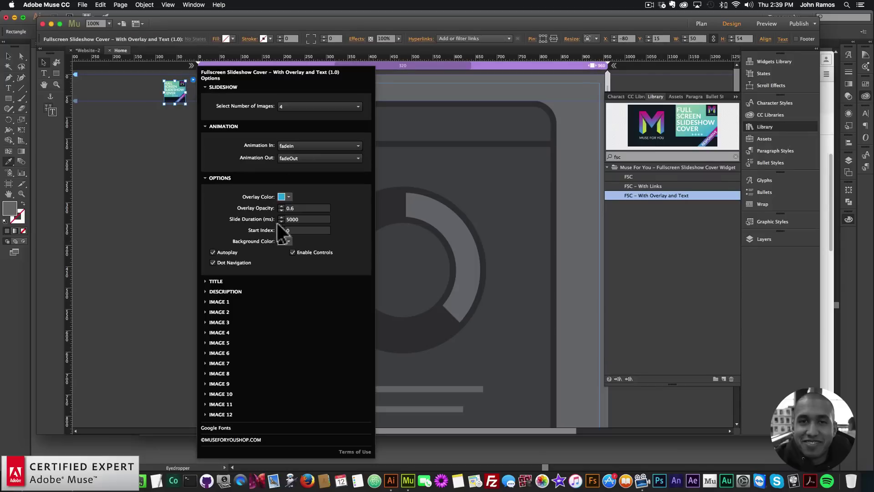
click(222, 282)
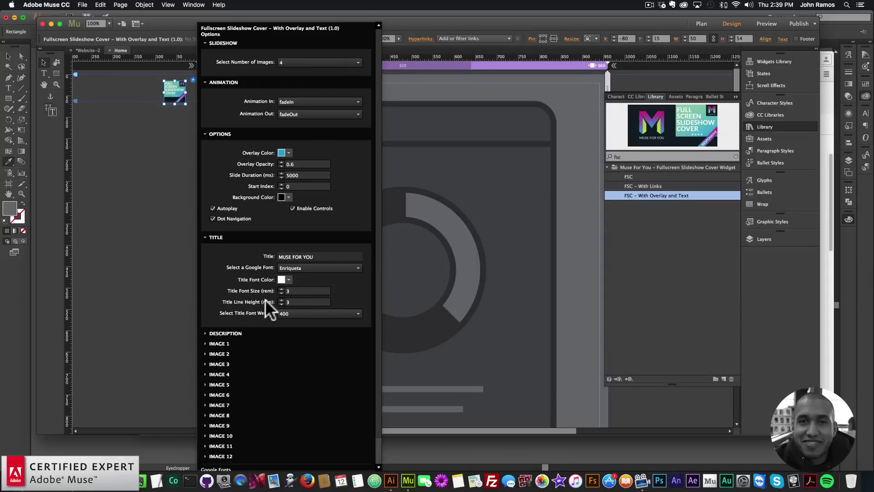
click(221, 333)
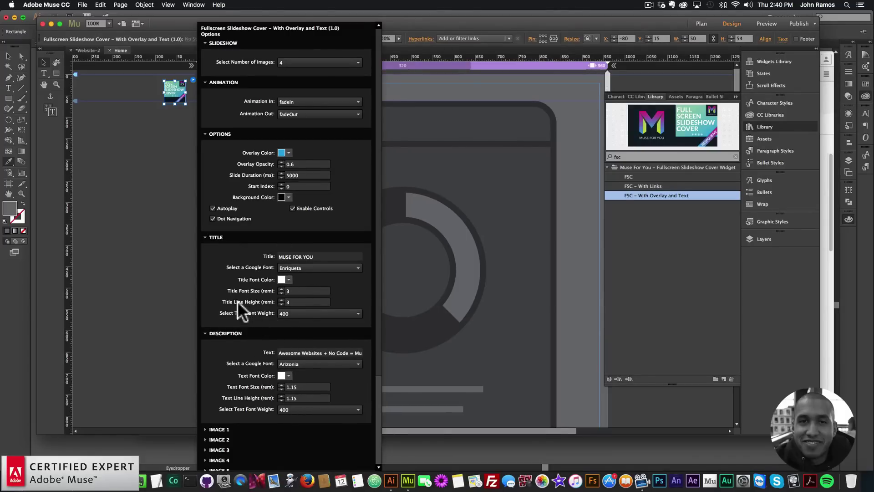
click(218, 237)
click(222, 247)
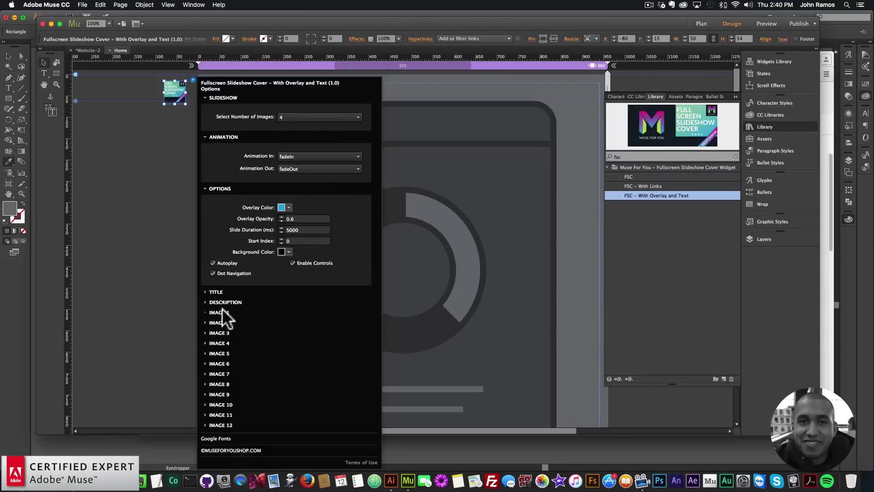
- Assign muse-for-you-image-1.jpeg to Image 1 and muse-for-you-image-2.jpeg to Image 2
click(218, 312)
click(289, 295)
click(488, 112)
double_click(488, 113)
click(246, 324)
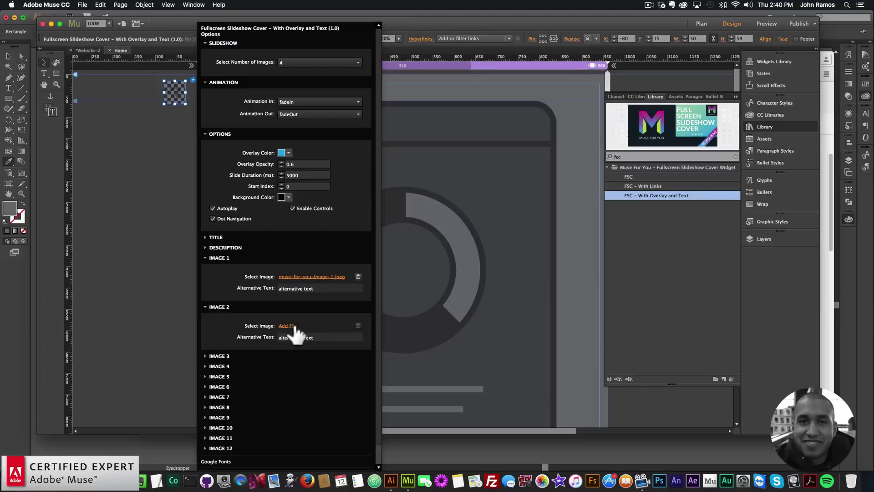
click(288, 326)
double_click(548, 113)
- Assign muse-for-you-image-3.jpeg to Image 3 and muse-for-you-image-5.jpeg to Image 4
click(221, 356)
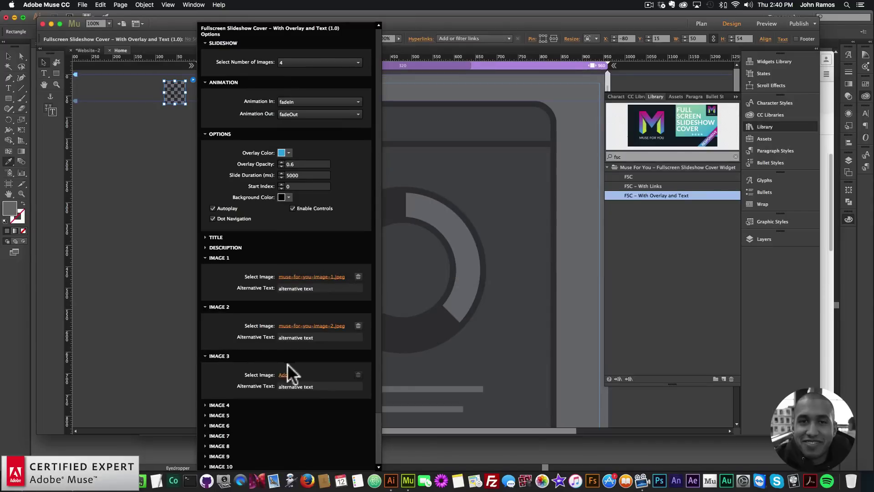
click(288, 374)
double_click(459, 169)
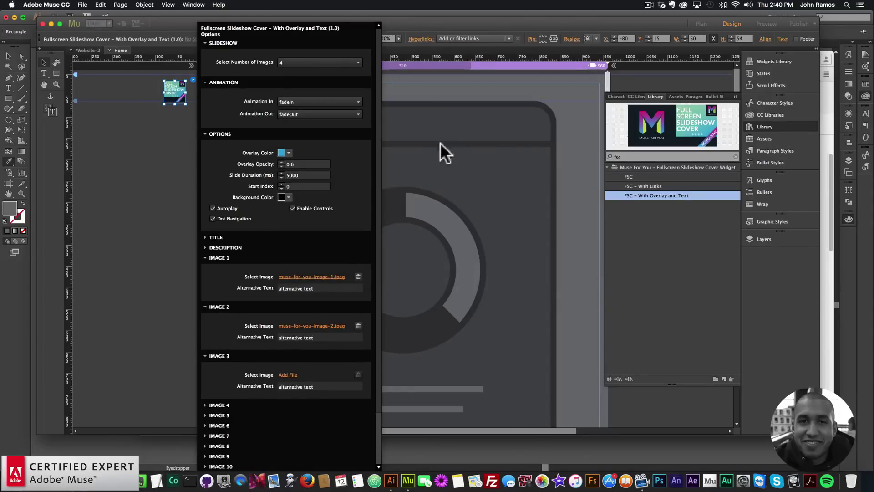
click(235, 403)
click(288, 424)
click(547, 164)
double_click(546, 164)
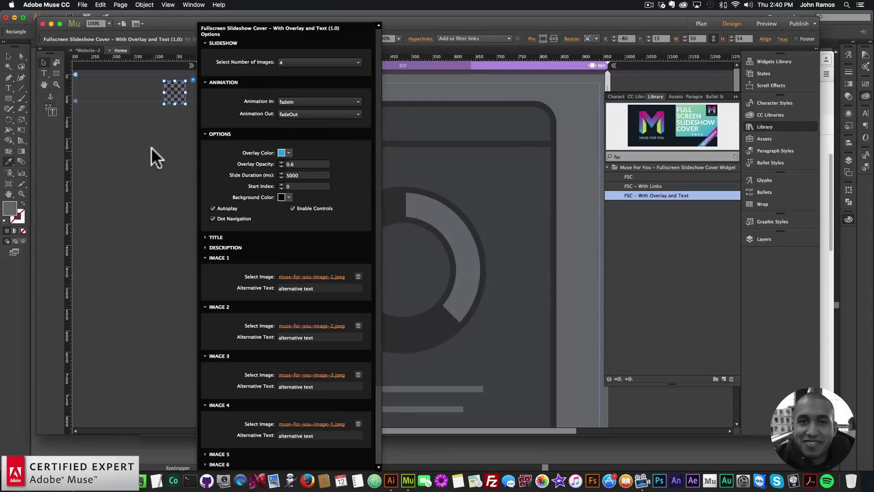
- Close the widget's options, move the slideshow widget against the page's left edge, and deselect it
click(166, 78)
drag(166, 79, 188, 84)
click(152, 132)
- Preview the Home page in the browser and scroll down and back up to check the overlay slideshow
click(83, 5)
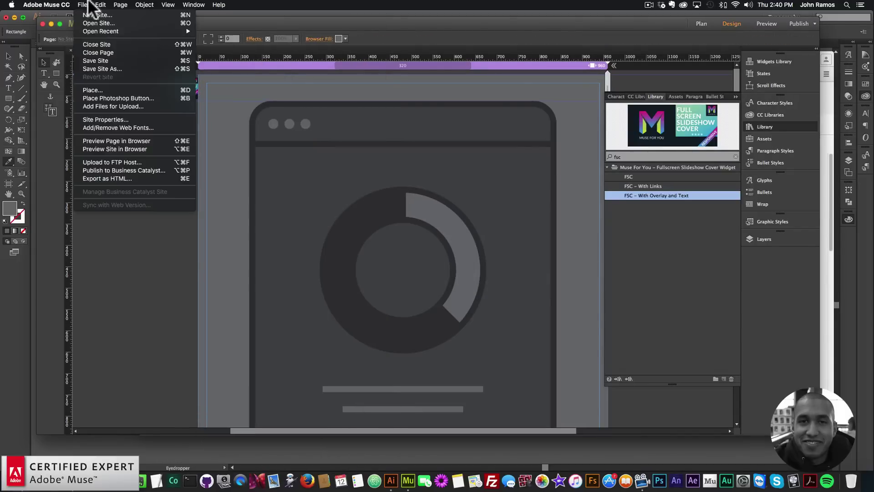
click(114, 138)
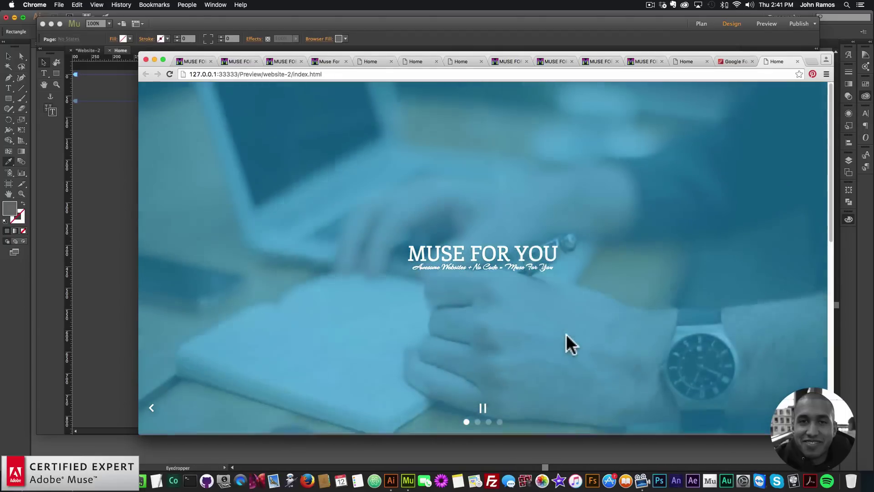
scroll(567, 334, down, 10)
scroll(567, 333, up, 10)
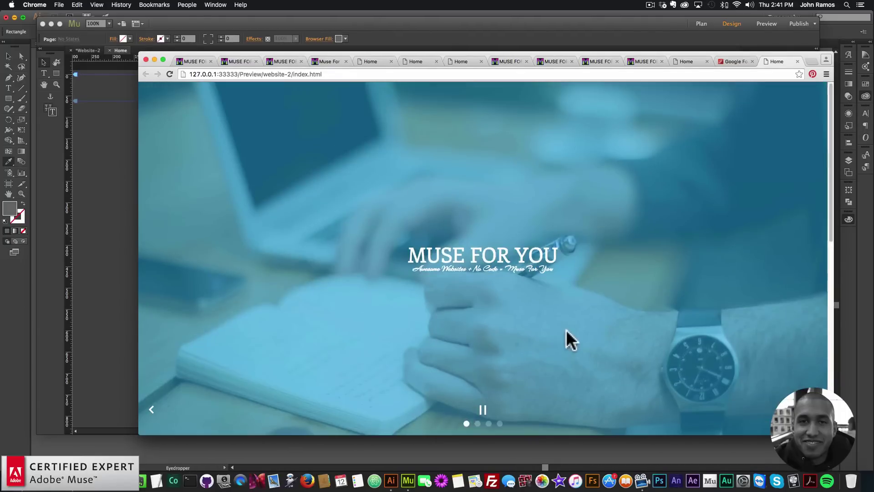
- Return to Adobe Muse and search the library for "font smoother"
click(120, 221)
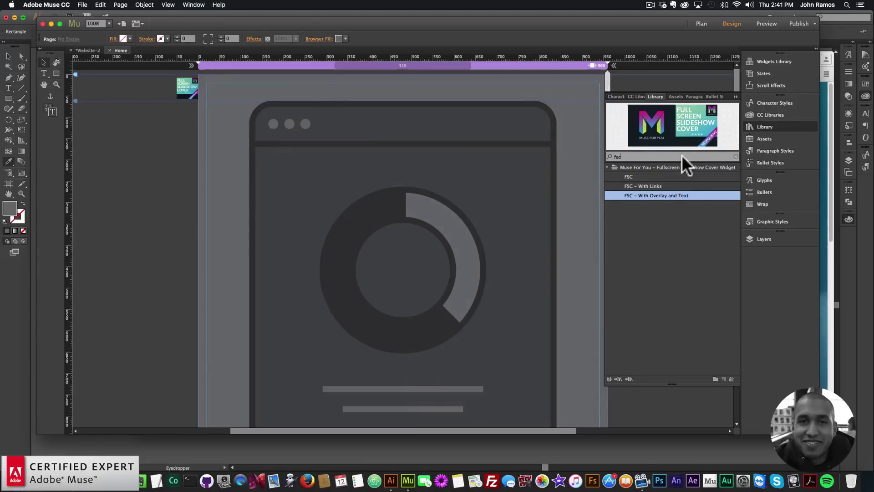
key(BackSpace)
key(BackSpace)
key(BackSpace)
text(foon)
key(BackSpace)
key(BackSpace)
text(nt )
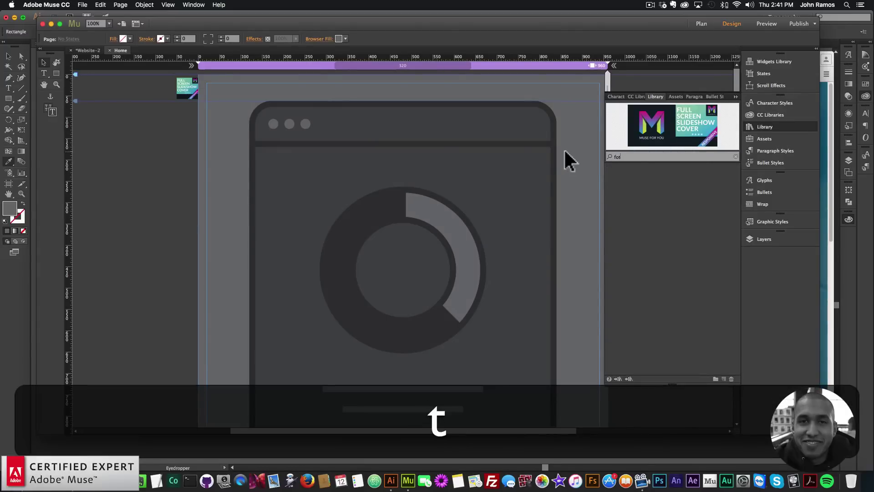
text(smoother)
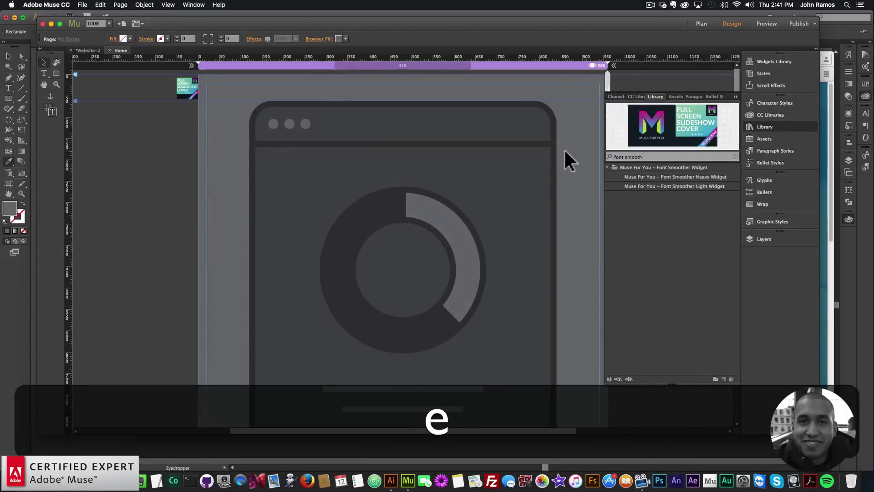
- Place the Font Smoother Light widget below the slideshow widget, beside the page's left edge, and deselect it
click(677, 186)
drag(678, 185, 177, 106)
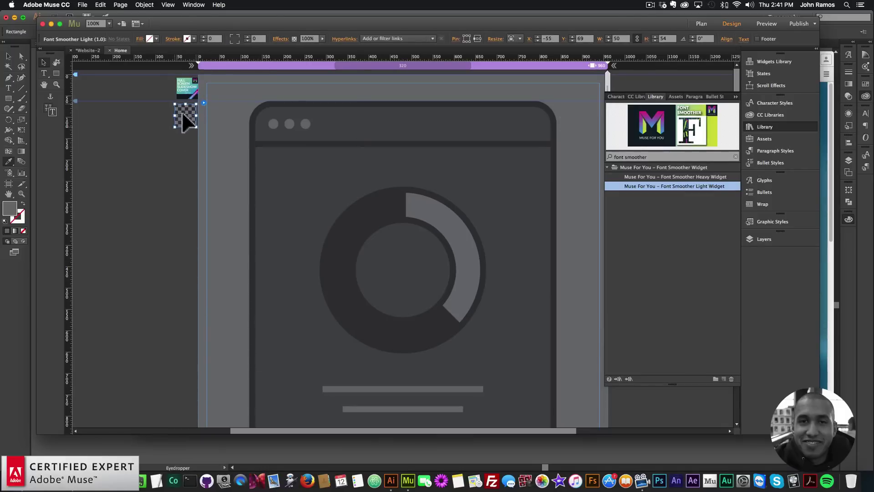
click(150, 98)
- Preview the Home page in the browser to check the smoothed fonts, and return to Adobe Muse
click(82, 6)
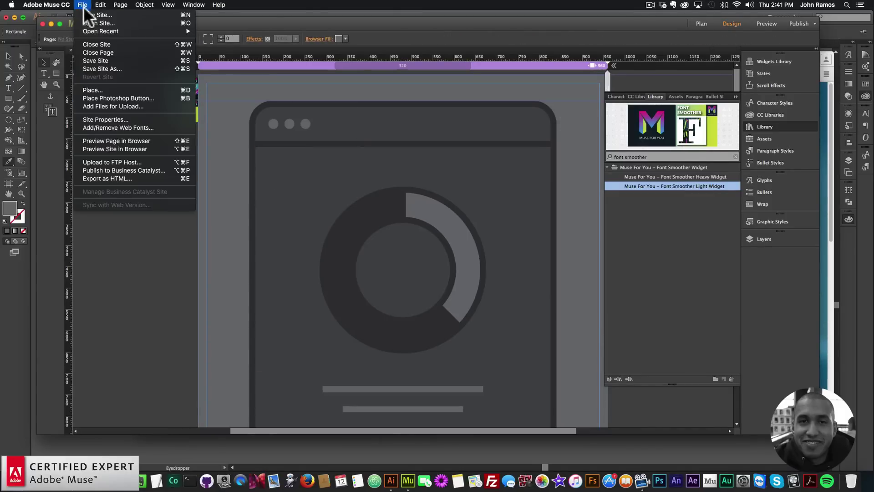
click(110, 141)
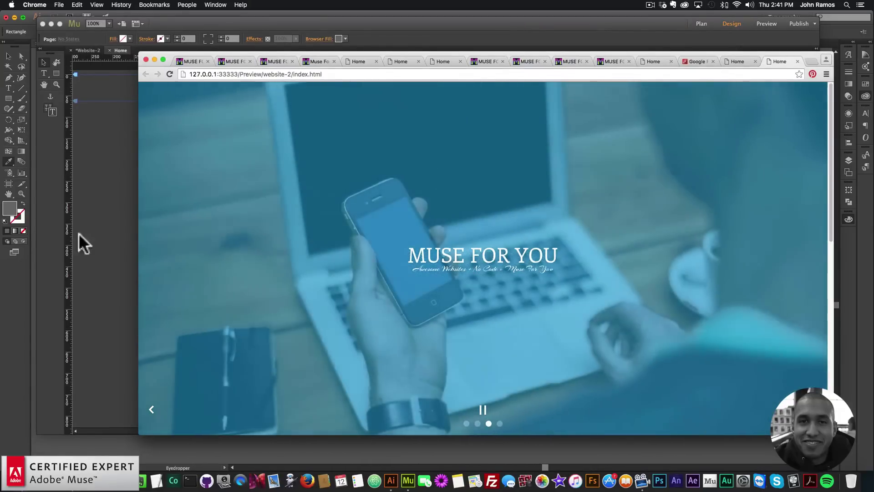
click(96, 173)
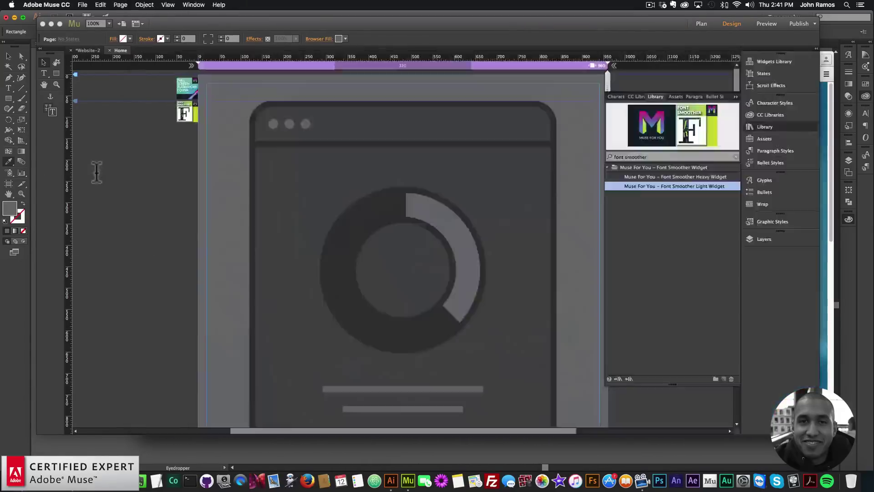
- Set the slideshow widget's description Google font to Cambo and close its options
click(190, 88)
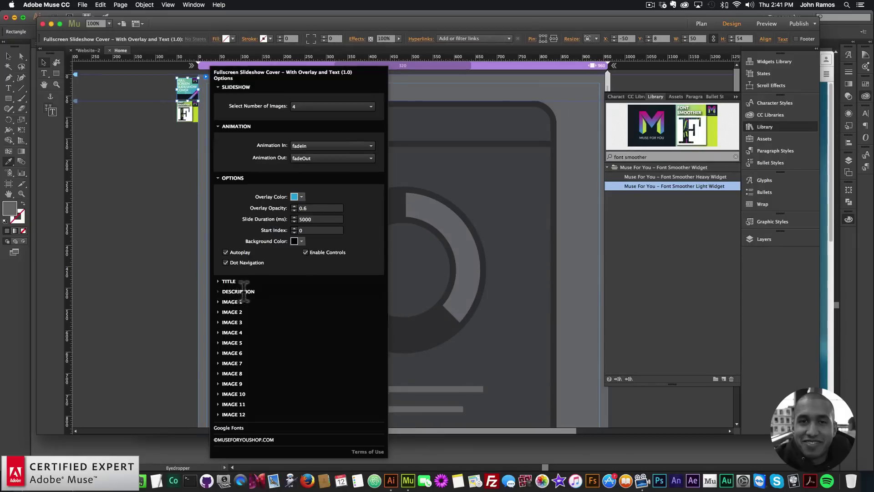
click(234, 289)
click(326, 278)
scroll(332, 212, down, 10)
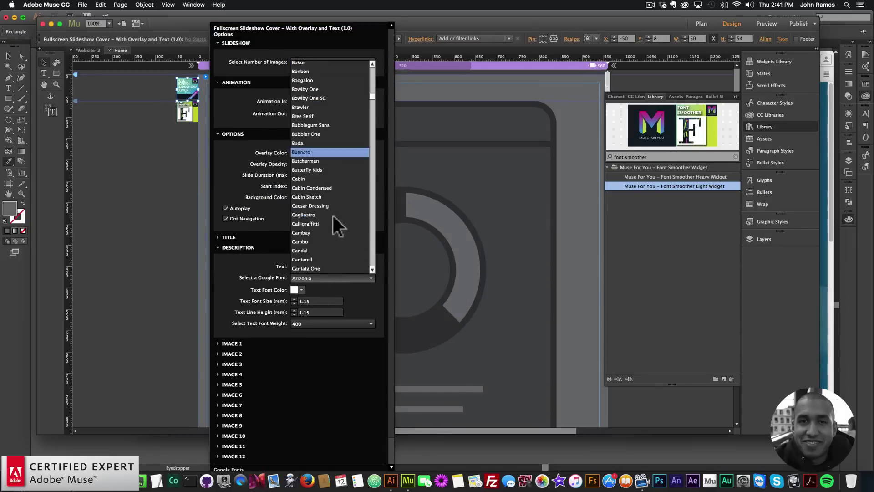
click(309, 242)
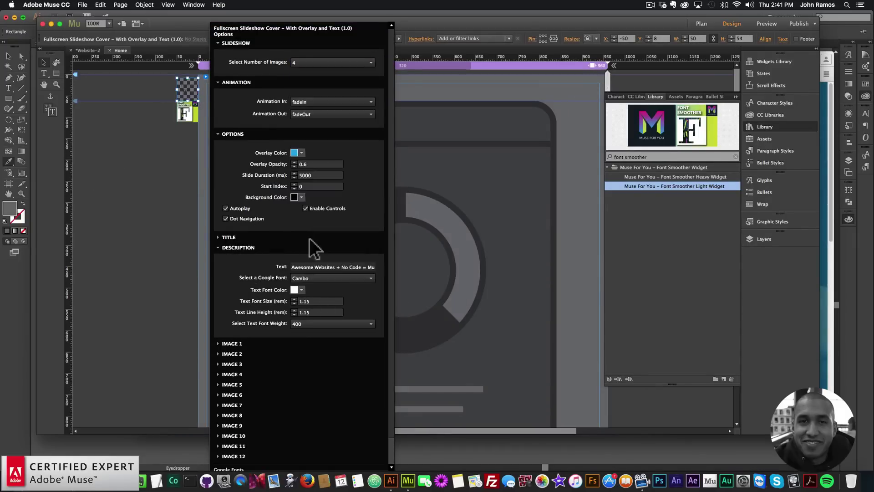
click(165, 163)
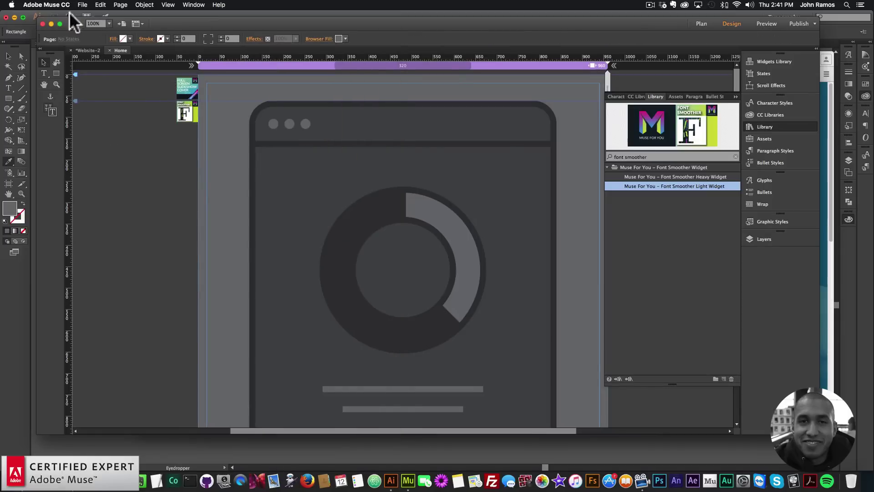
- Preview the Home page in the browser to check the description font, and switch back to Adobe Muse
click(83, 5)
click(115, 146)
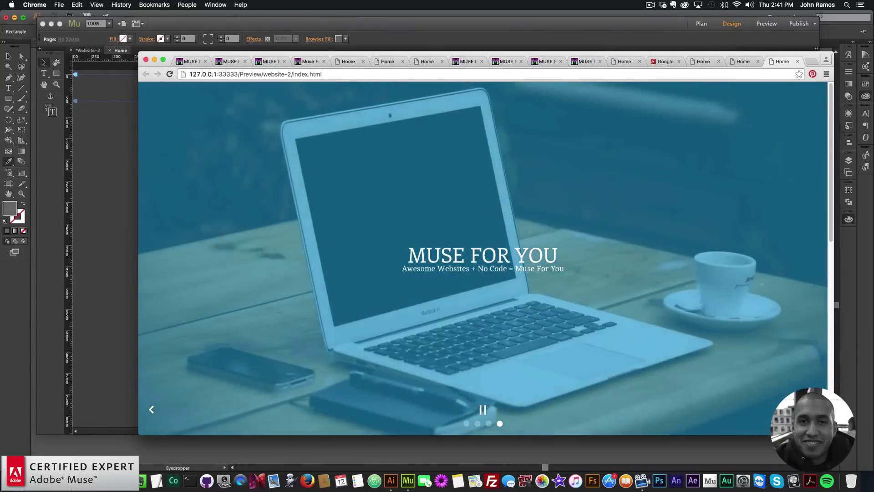
key(super+Tab)
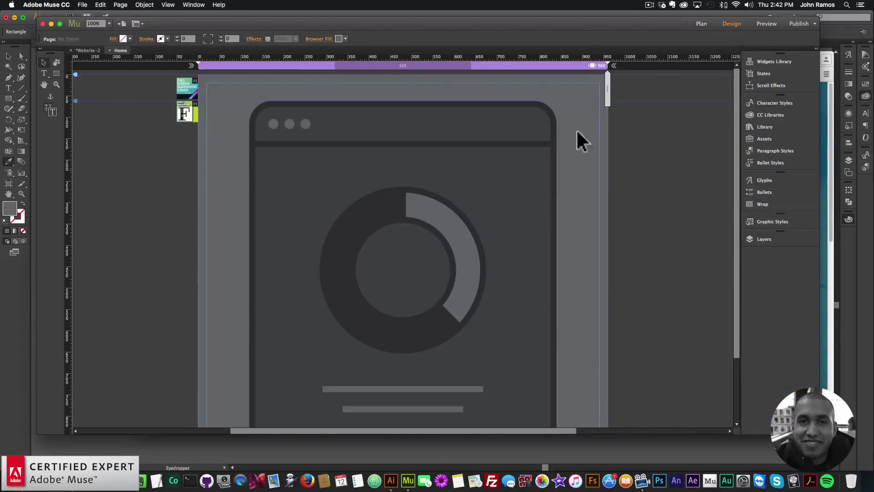
- Set the slideshow widget's Animation In to fadeInUp
click(185, 88)
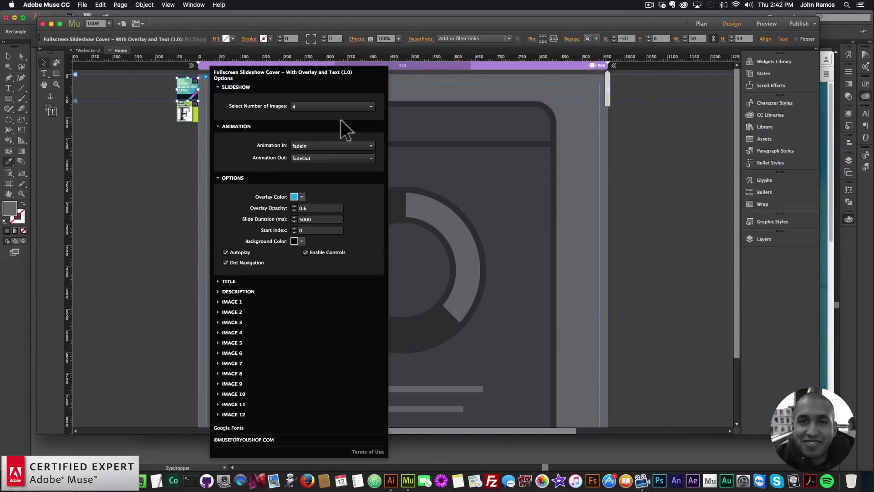
click(304, 146)
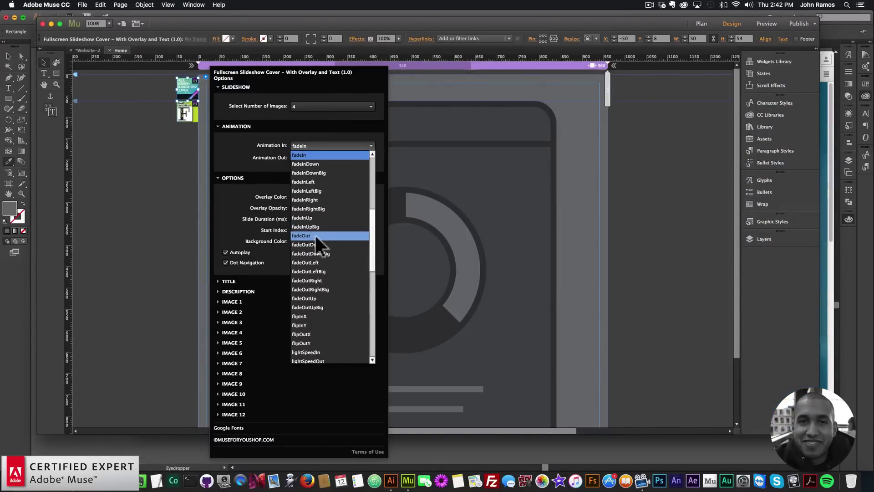
scroll(315, 199, up, 6)
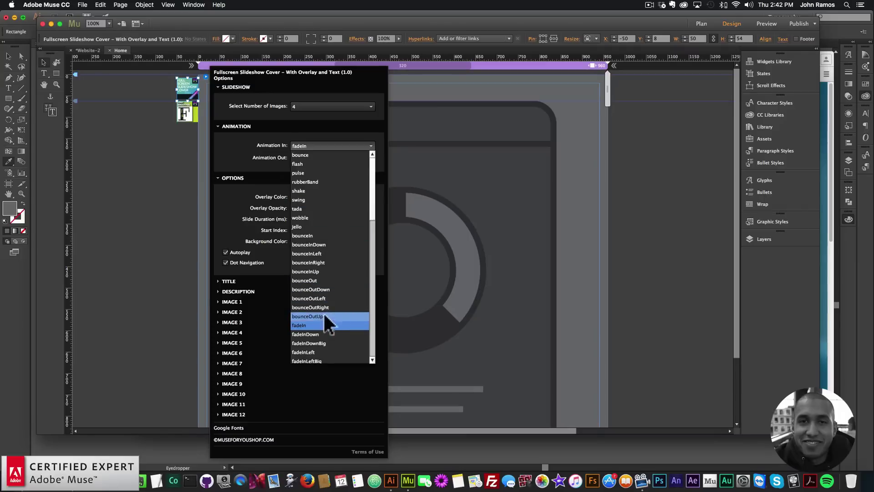
scroll(326, 309, down, 4)
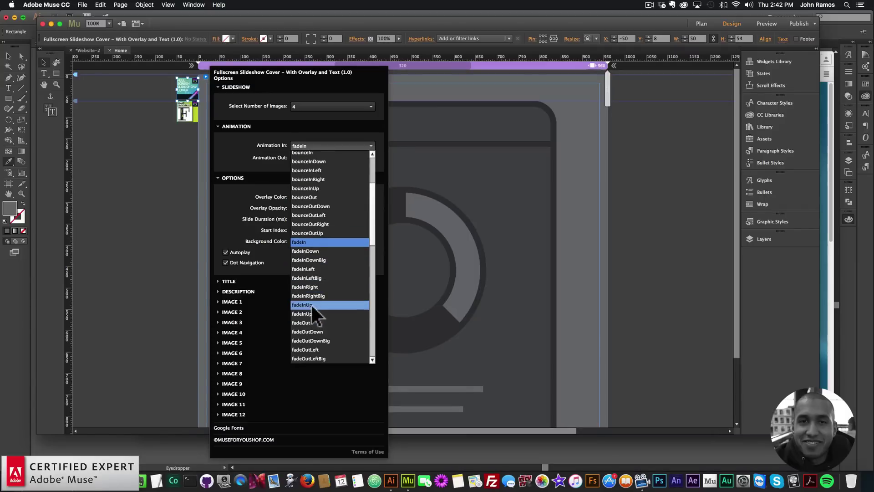
click(311, 304)
- Set the slideshow widget's Animation Out to flipOutX
click(316, 158)
scroll(318, 272, down, 3)
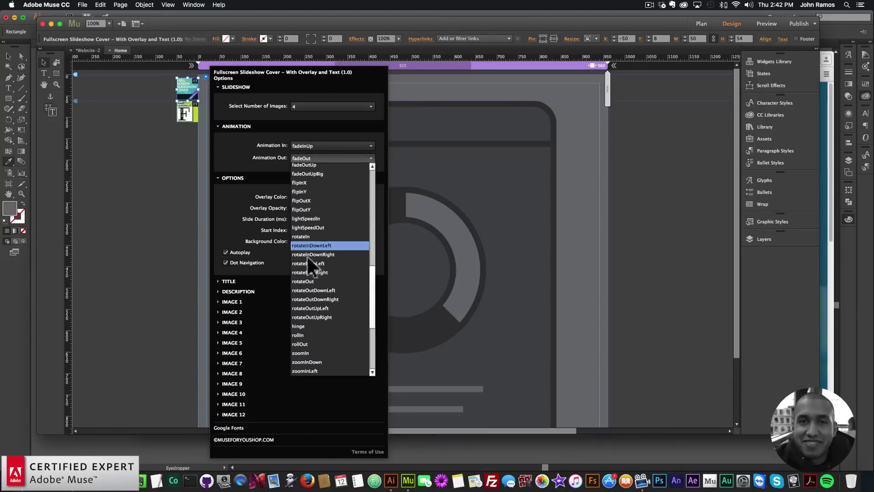
scroll(311, 307, down, 3)
scroll(311, 222, up, 6)
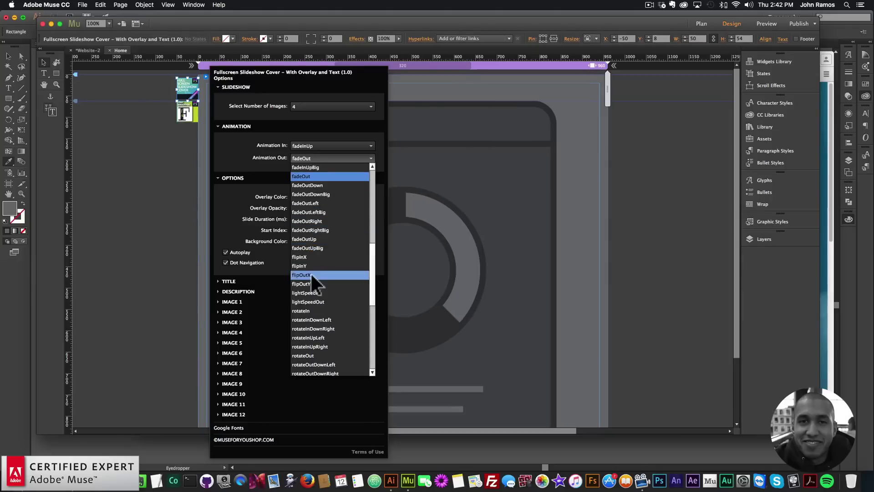
click(305, 275)
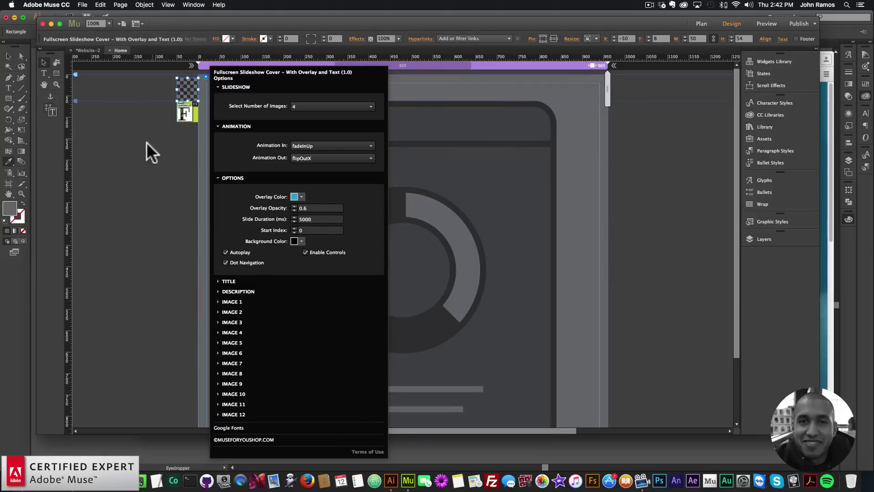
- Close the widget's options and preview the Home page in the browser to check the slide animations
click(138, 154)
click(82, 5)
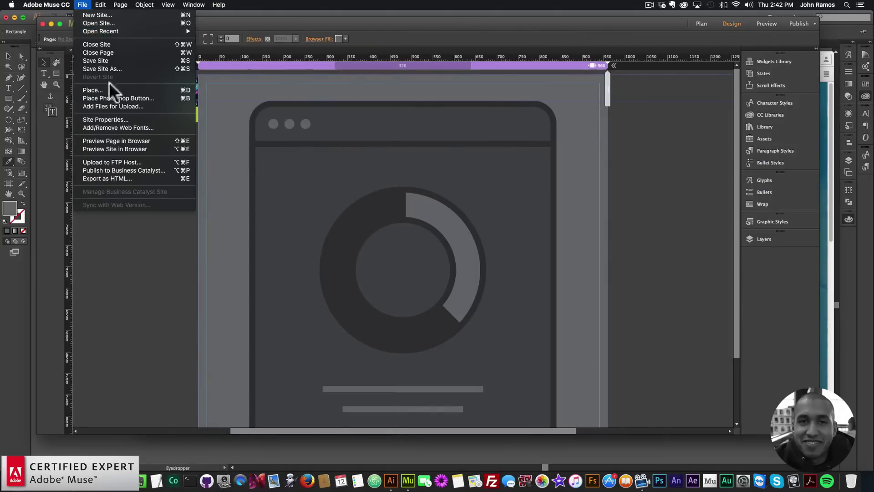
click(114, 139)
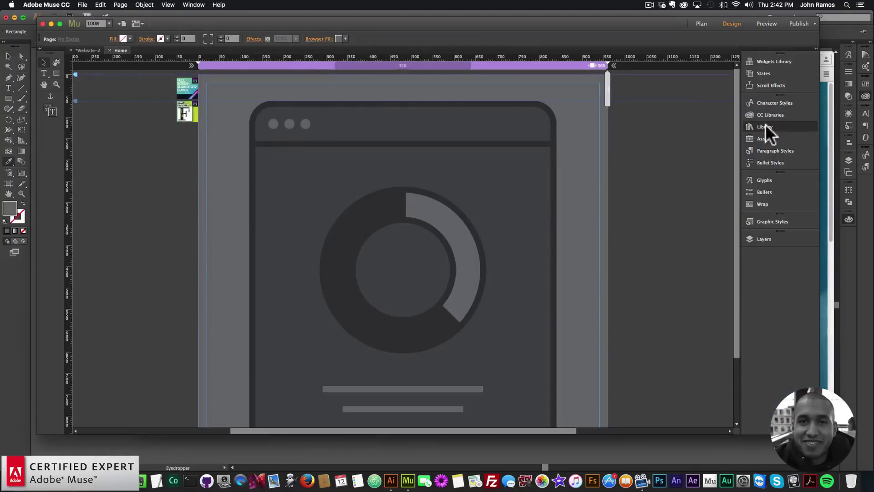
- Search the library for "transitioner", place the Transitioner Widget below the Font Smoother widget beside the page's left edge, and deselect it
click(765, 127)
click(649, 156)
text(ransitioner)
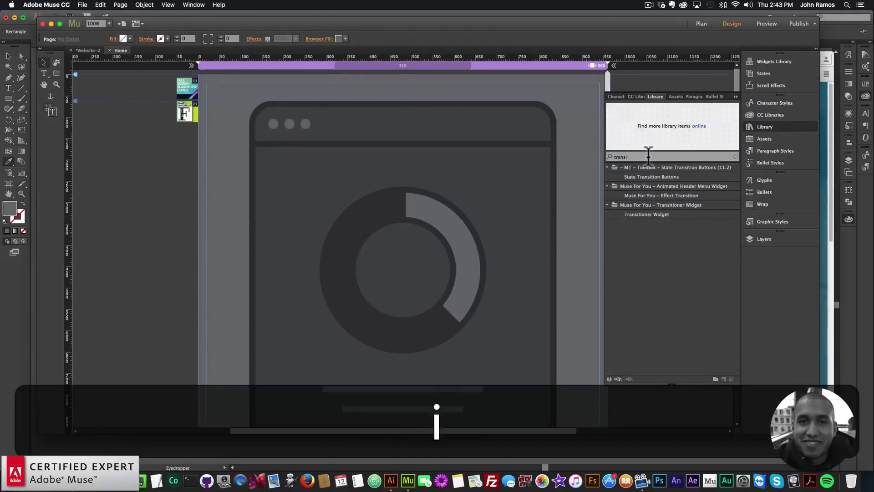
drag(647, 175, 192, 137)
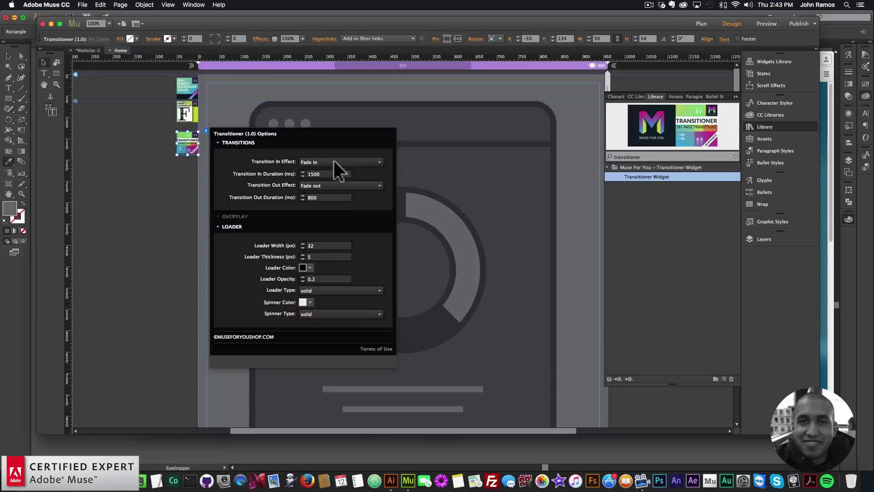
click(173, 207)
- Preview the Home page in the browser and reload it to check the page transition
click(82, 5)
click(110, 141)
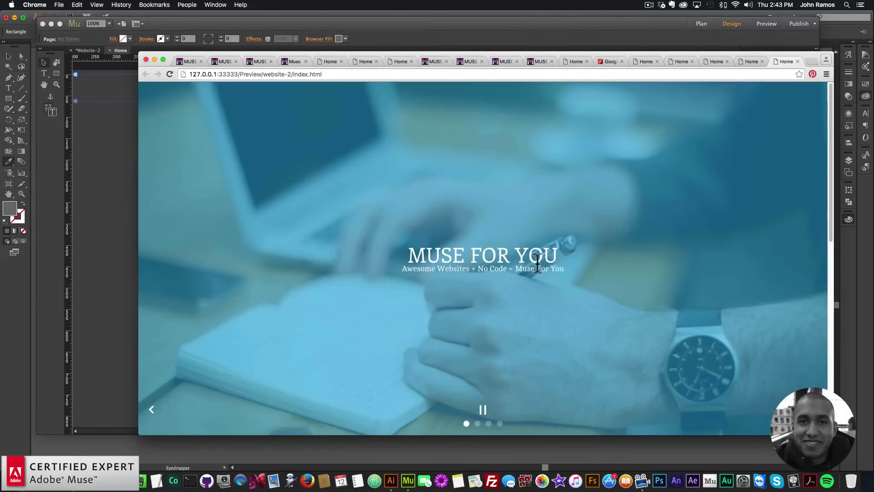
click(168, 74)
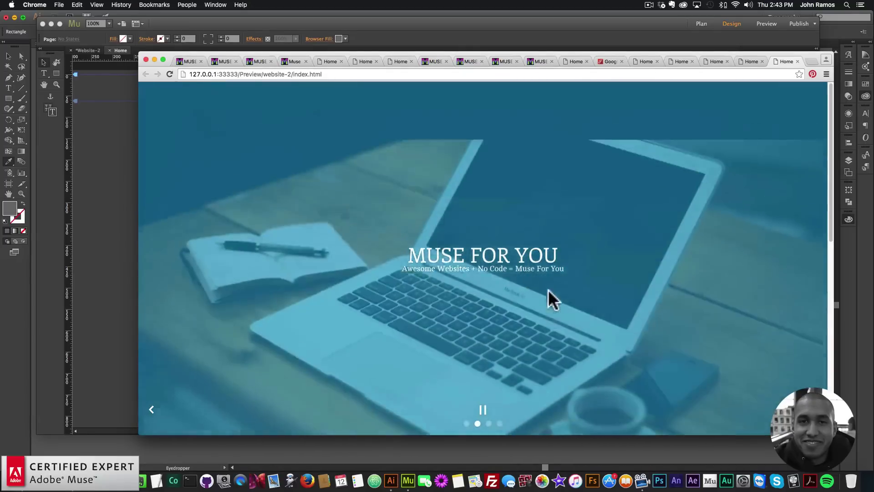
- Examine the slideshow cover and the page content below it in the preview, making the browser window slightly smaller
scroll(551, 296, down, 5)
scroll(553, 296, up, 5)
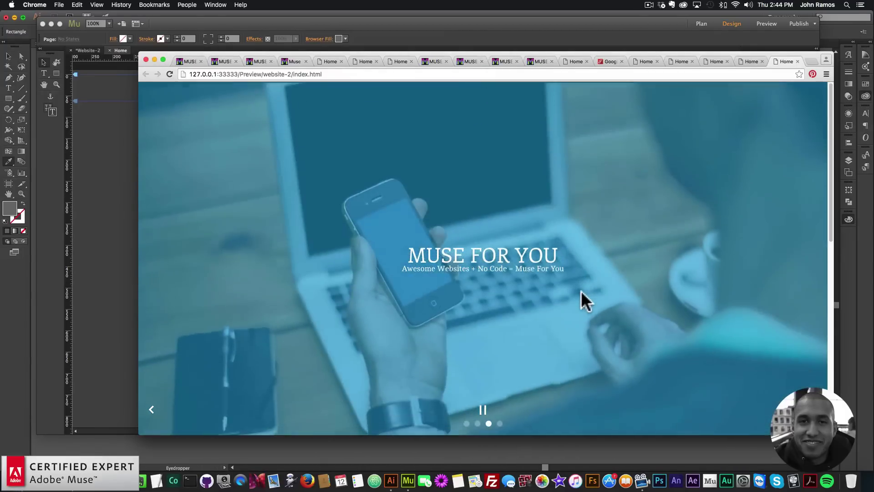
scroll(557, 299, down, 4)
scroll(555, 298, up, 4)
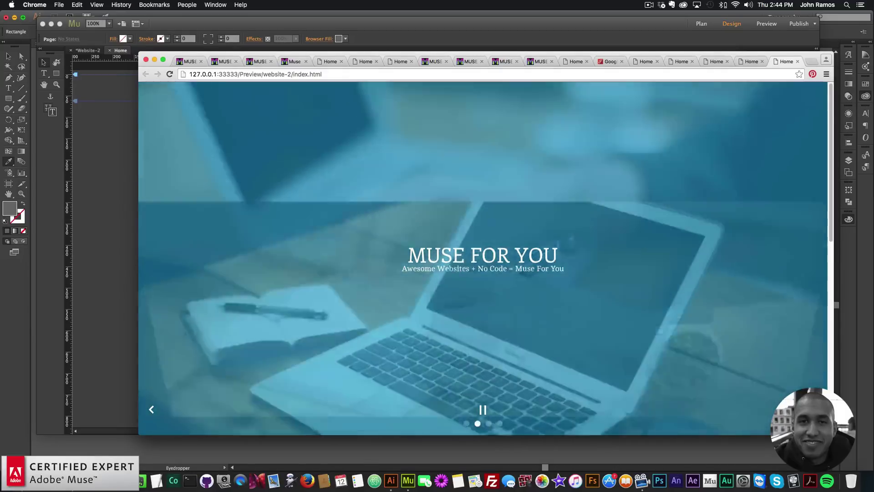
mouse_move(833, 435)
mouse_down()
mouse_move(390, 318)
mouse_move(824, 433)
mouse_up()
scroll(642, 371, down, 5)
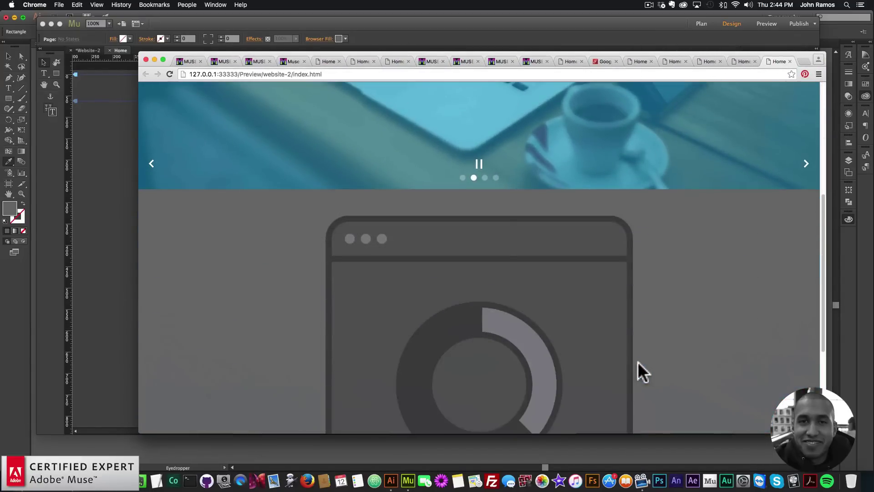
scroll(638, 363, up, 5)
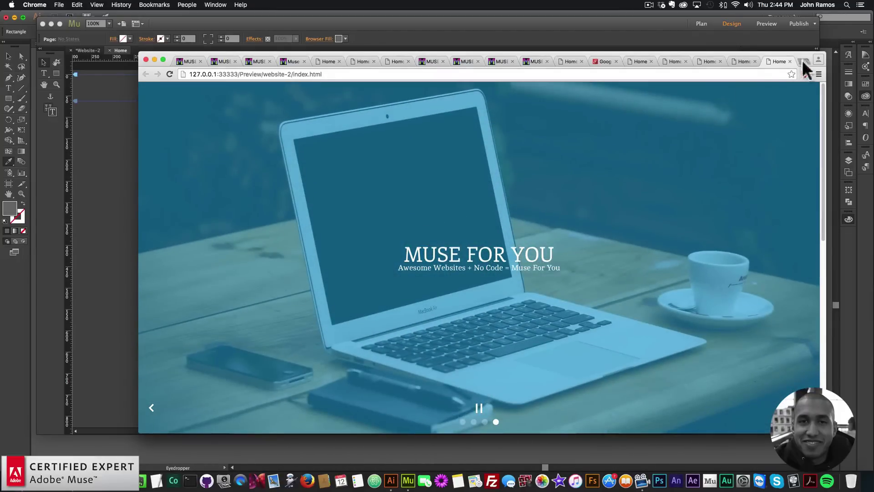
- Open museforyoushop.com in a new browser tab
click(804, 61)
text(museforyoushop)
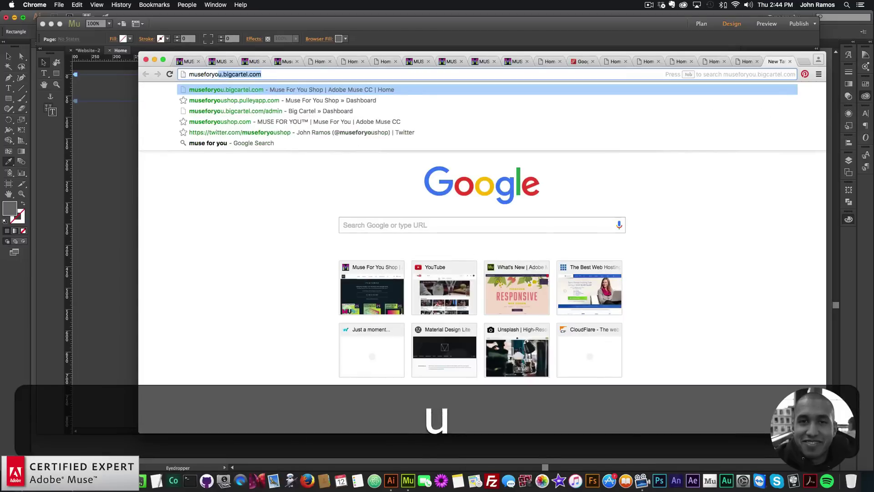
key(BackSpace)
text(.com)
key(Return)
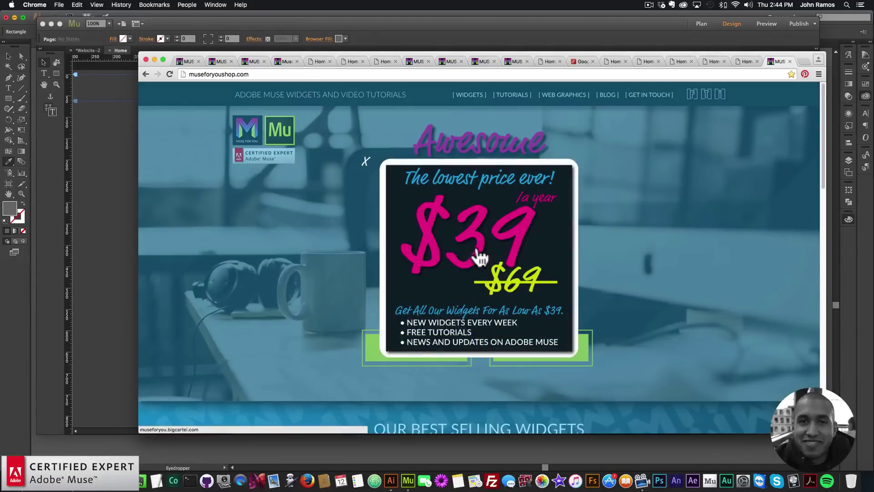
- Follow the $39-a-year offer to the widget shop and open the Fullscreen Slideshow Cover product page
click(477, 254)
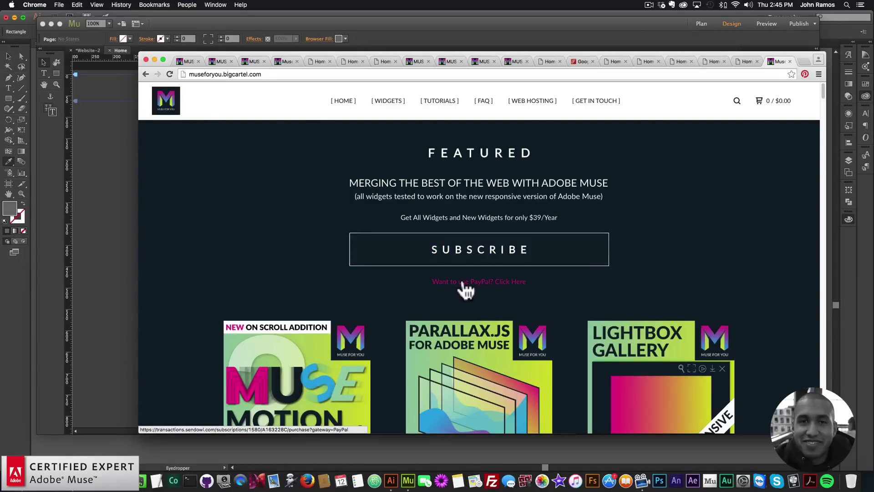
scroll(465, 287, down, 3)
scroll(467, 291, down, 3)
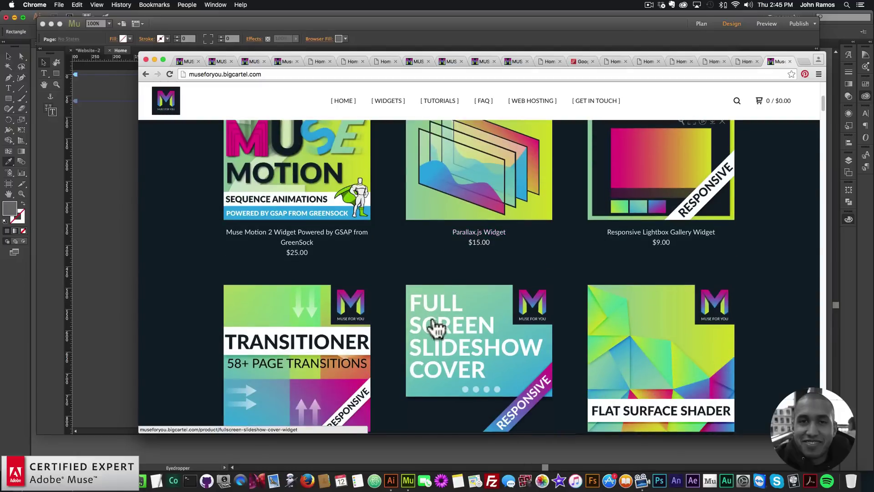
scroll(491, 362, down, 1)
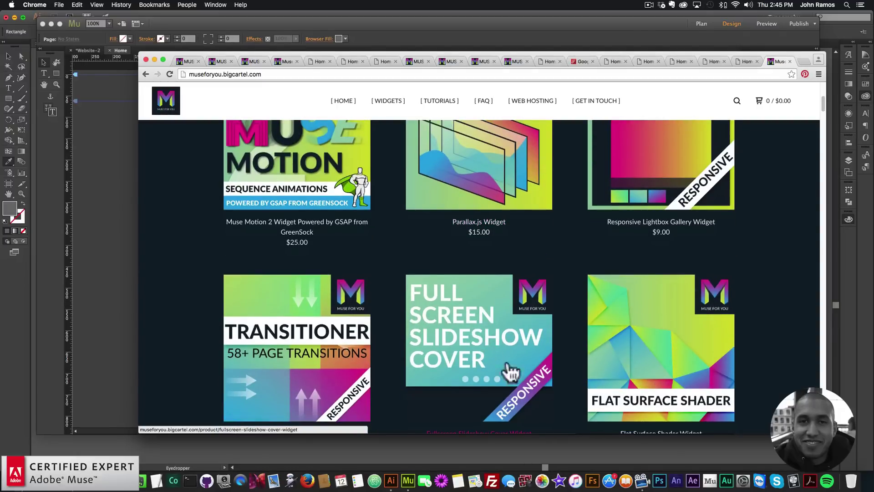
click(476, 351)
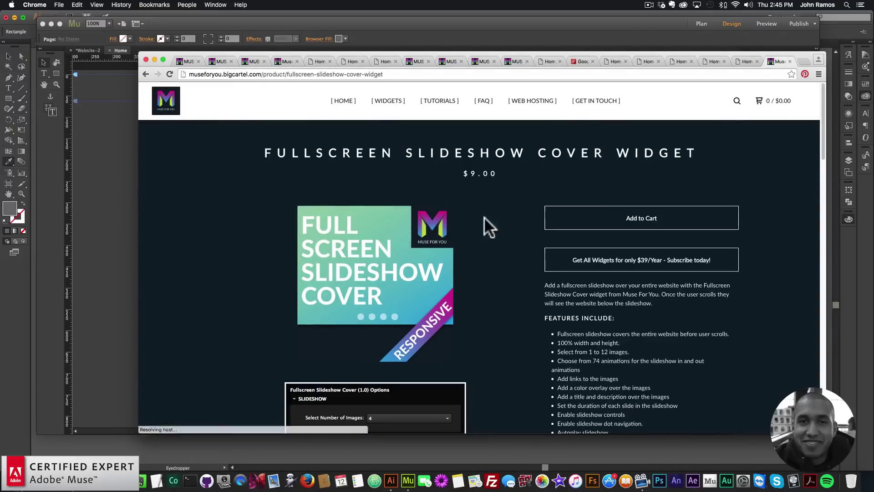